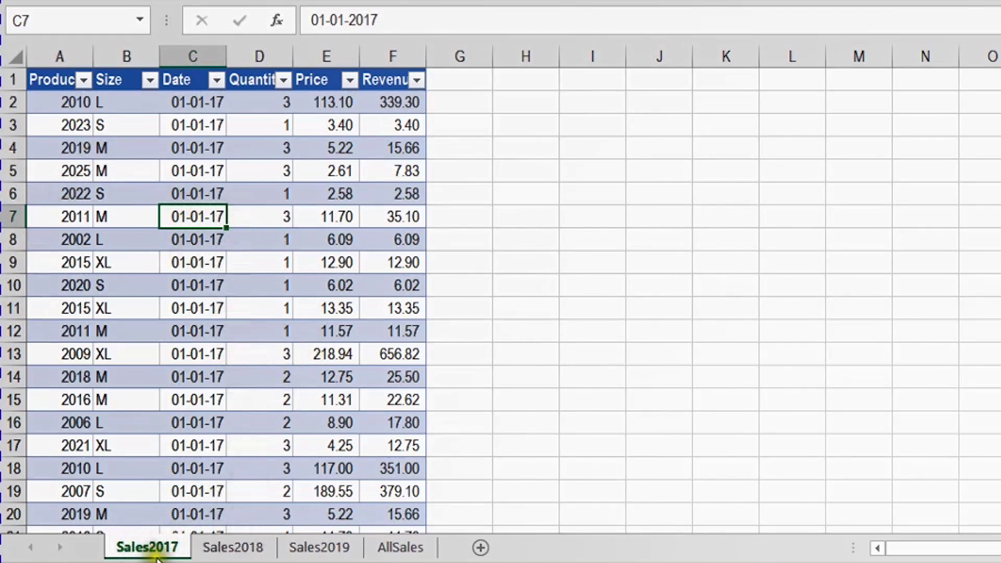
- Review the tables on the Sales2018 and Sales2019 sheets, plus the AllSales sheet
{"action": "left_click", "coordinate": [238, 556], "text": "ctrl"}
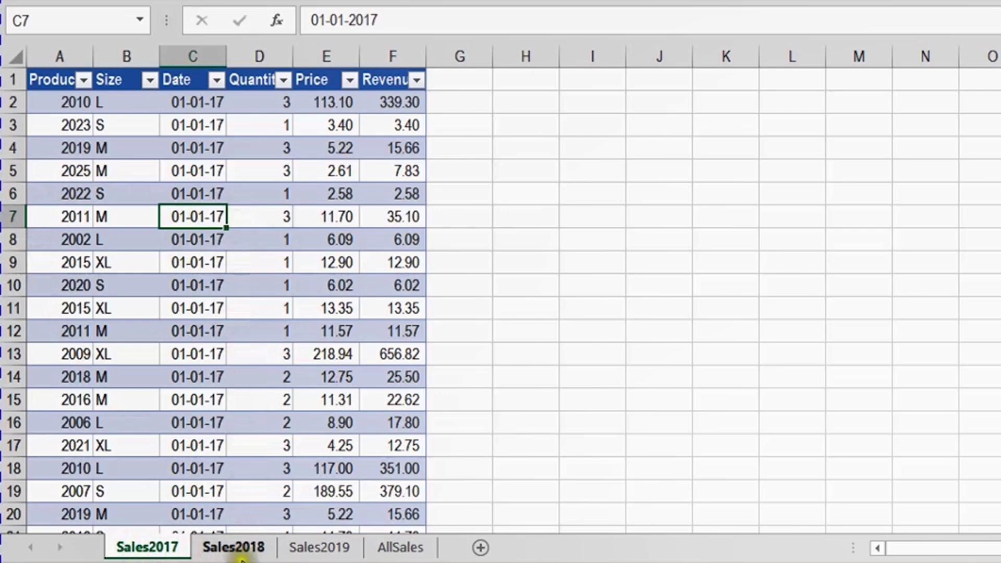
{"action": "left_click", "coordinate": [239, 556]}
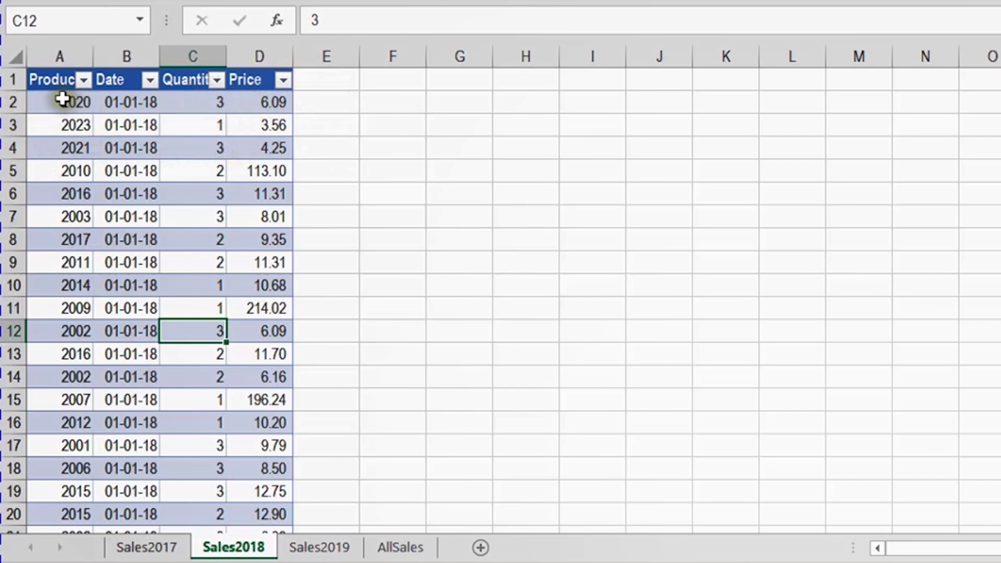
{"action": "left_click", "coordinate": [339, 545]}
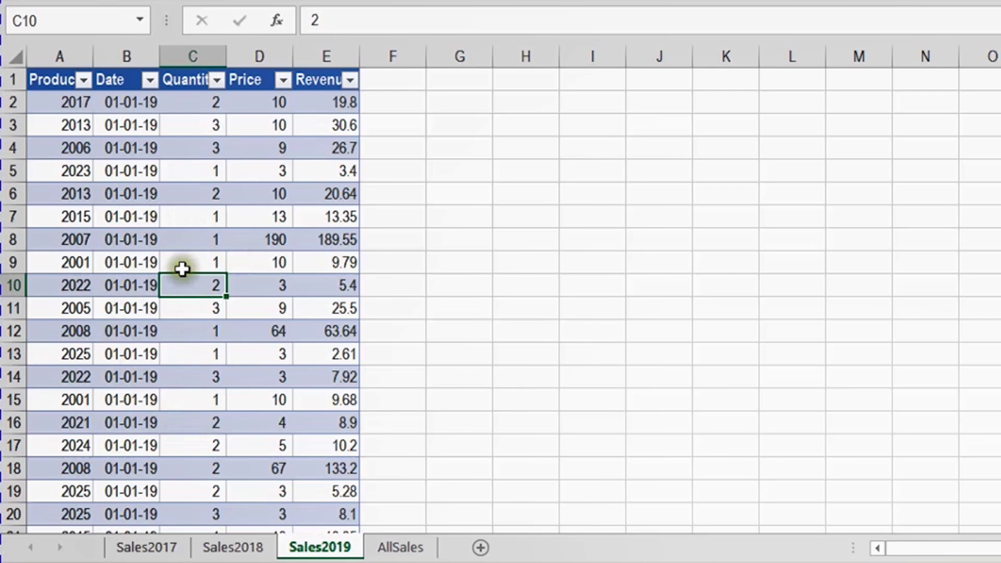
{"action": "left_click", "coordinate": [399, 547]}
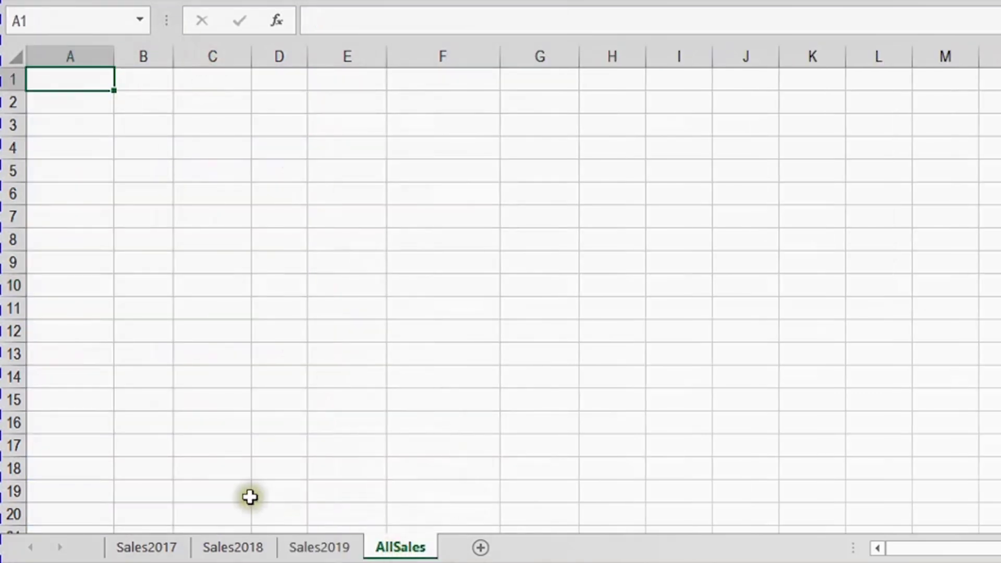
- Check the name assigned to the table on the Sales2017 sheet
{"action": "left_click", "coordinate": [166, 545]}
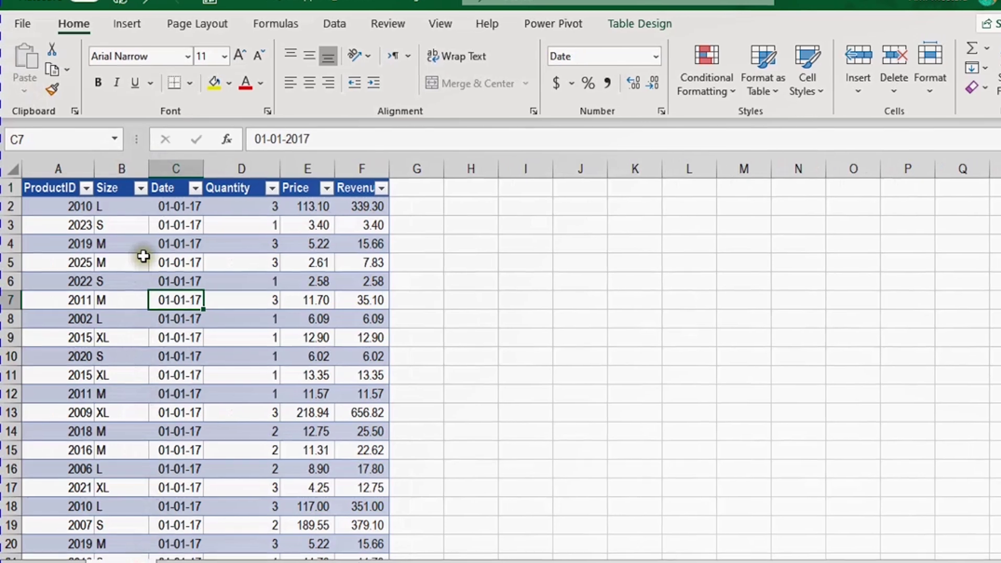
{"action": "left_click", "coordinate": [127, 250]}
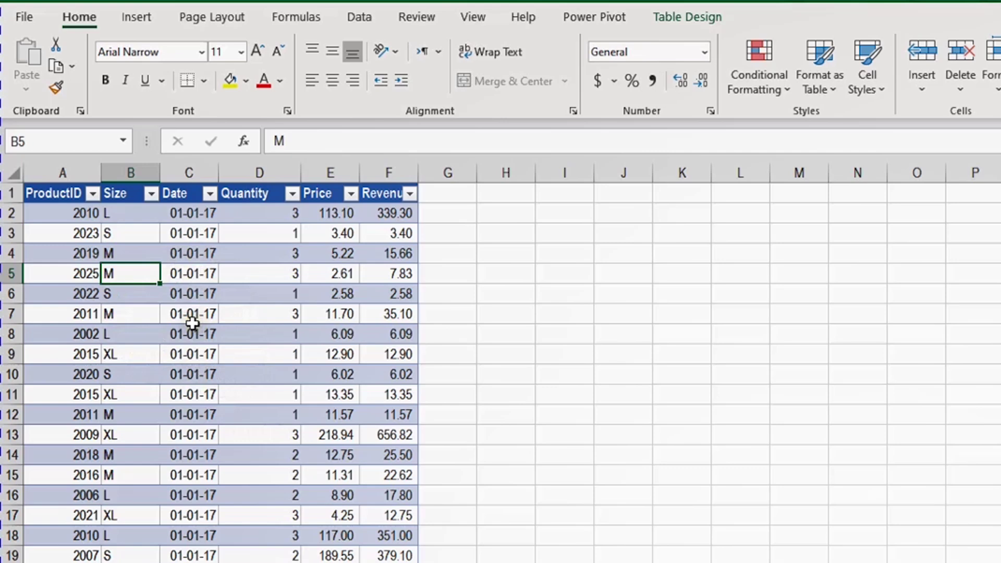
{"action": "left_click", "coordinate": [673, 17]}
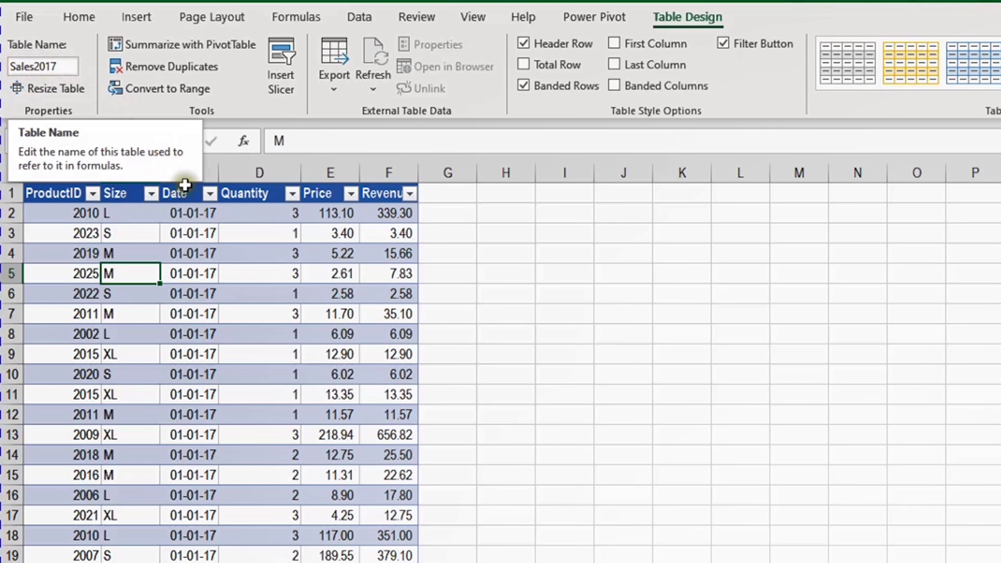
- Load the Sales2017 table into the Power Query Editor and check the query name
{"action": "left_click", "coordinate": [375, 14]}
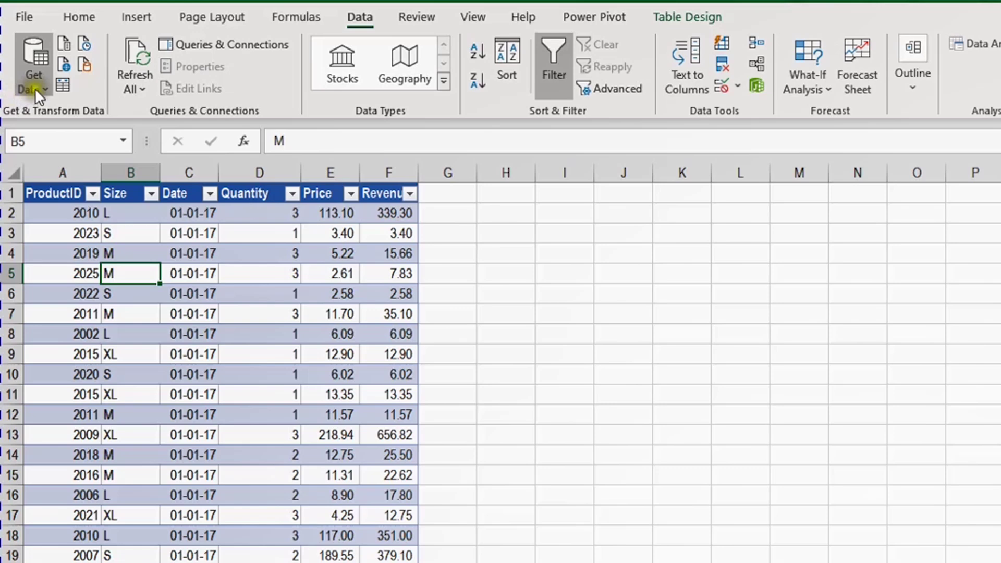
{"action": "left_click", "coordinate": [62, 84]}
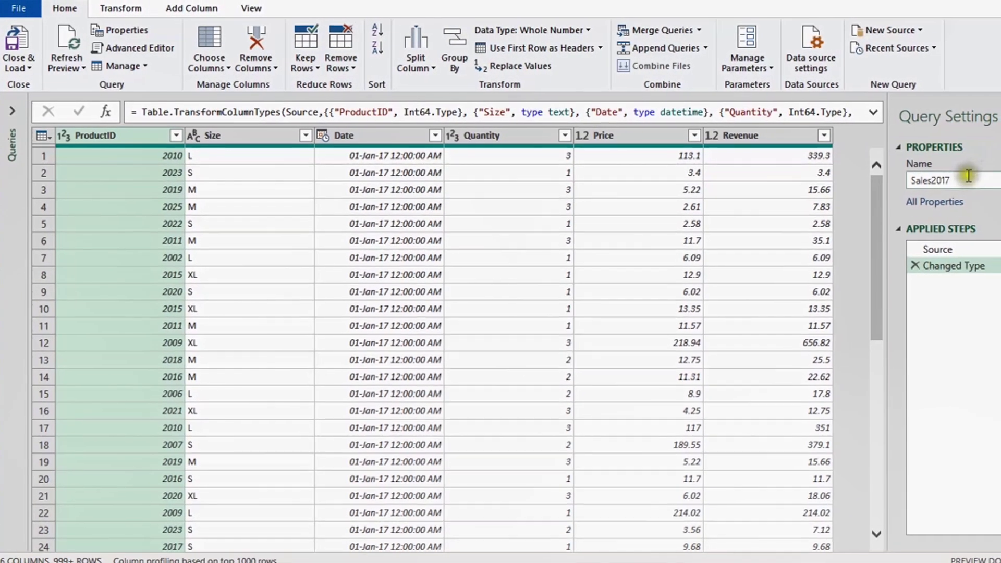
{"action": "left_click", "coordinate": [894, 181]}
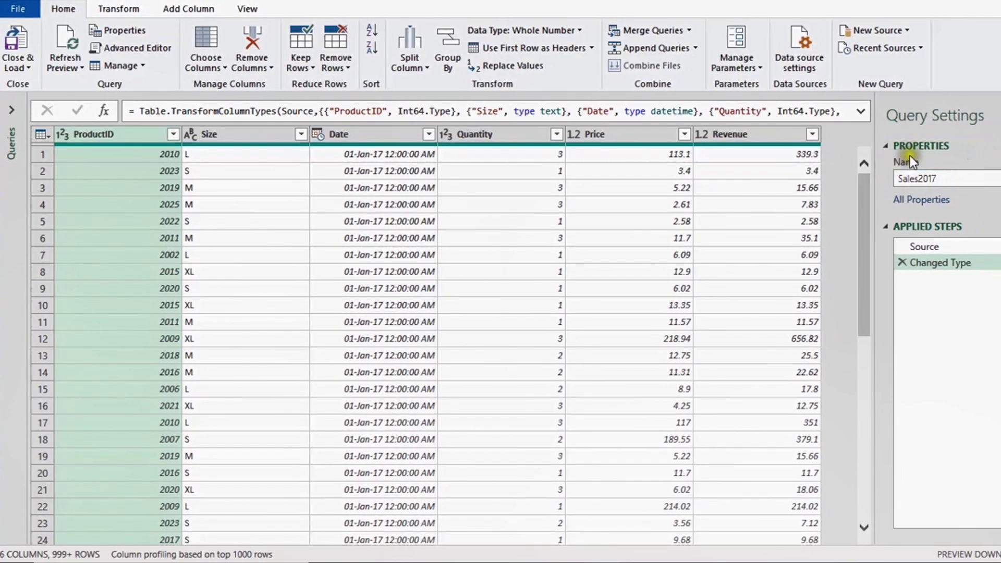
{"action": "left_click", "coordinate": [928, 178]}
- Change the Date column of the Sales2017 query to the Date type, replacing the current conversion
{"action": "left_click", "coordinate": [315, 133]}
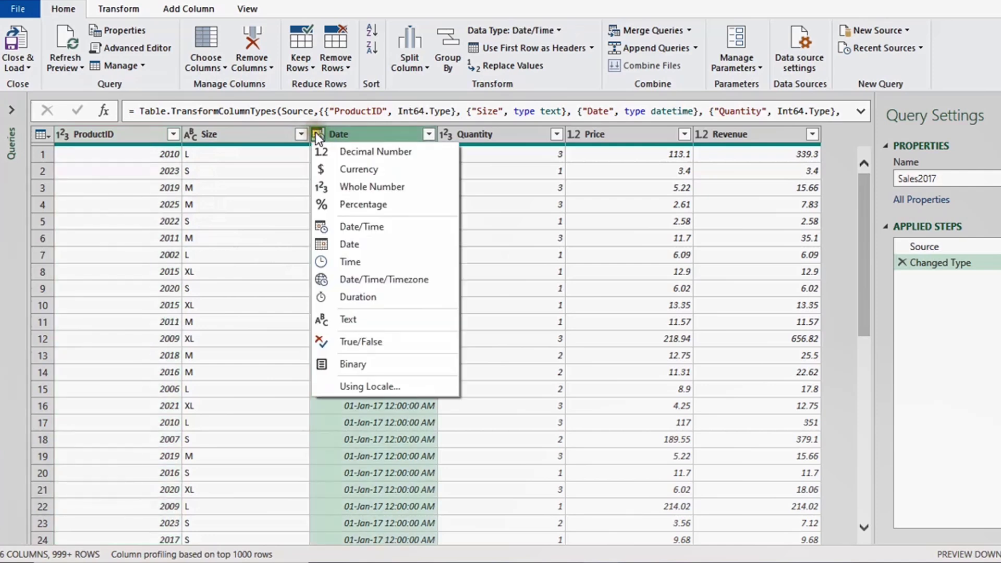
{"action": "left_click", "coordinate": [362, 246]}
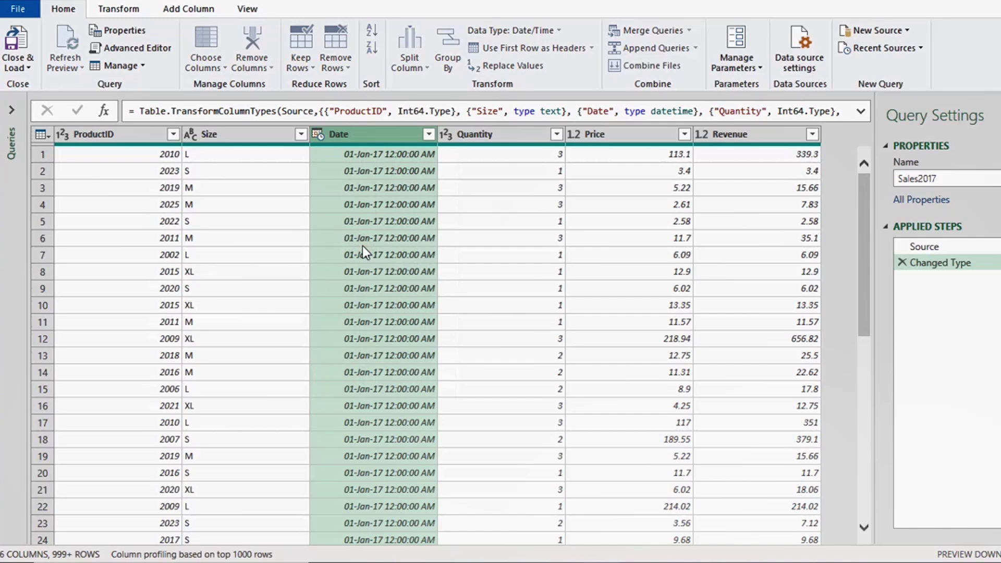
{"action": "left_click", "coordinate": [523, 327]}
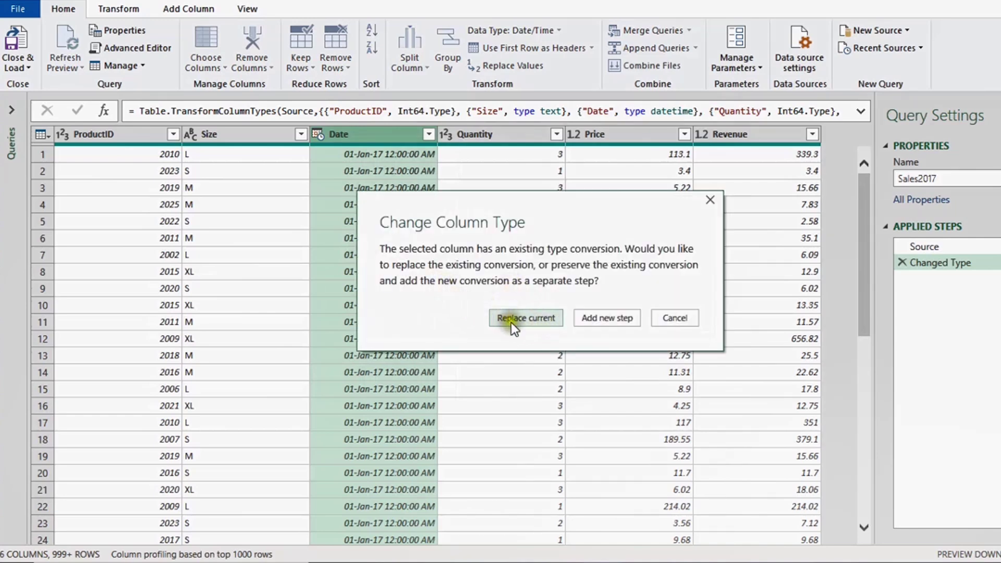
{"action": "left_click", "coordinate": [542, 316]}
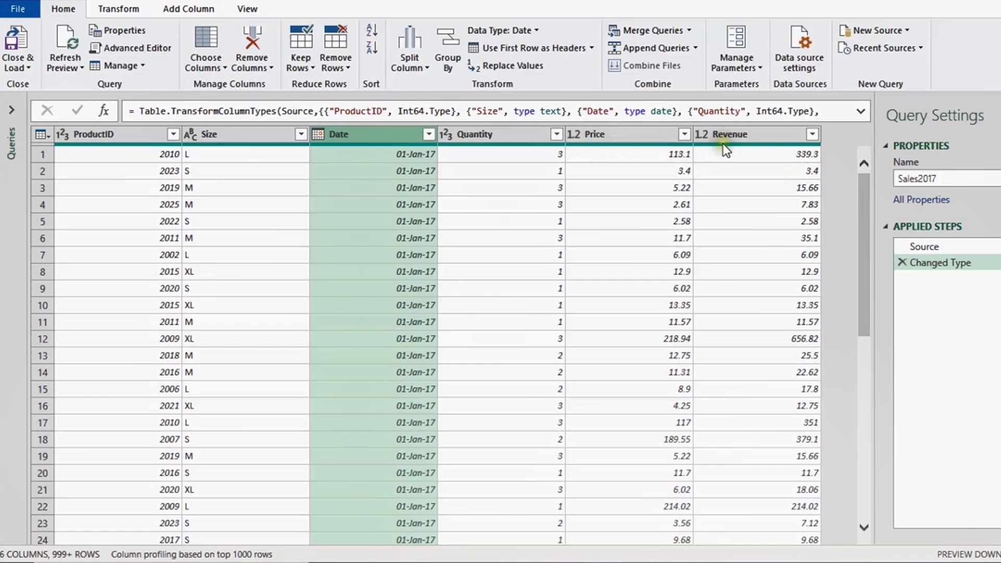
- Close the editor and load the Sales2017 query to the workbook with Only Create Connection
{"action": "left_click", "coordinate": [20, 67]}
{"action": "left_click", "coordinate": [39, 99]}
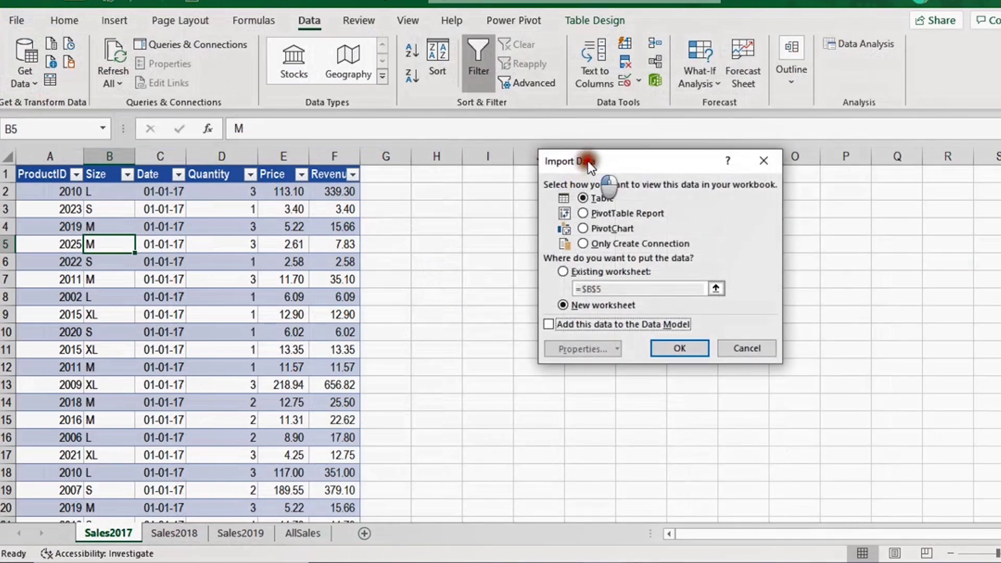
{"action": "left_click_drag", "start_coordinate": [588, 165], "coordinate": [485, 166]}
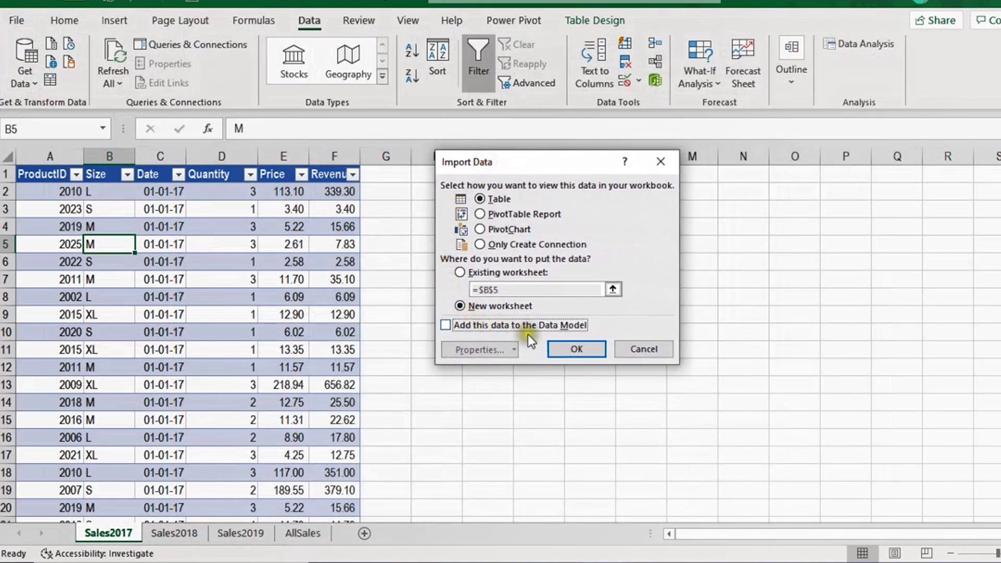
{"action": "left_click", "coordinate": [499, 245]}
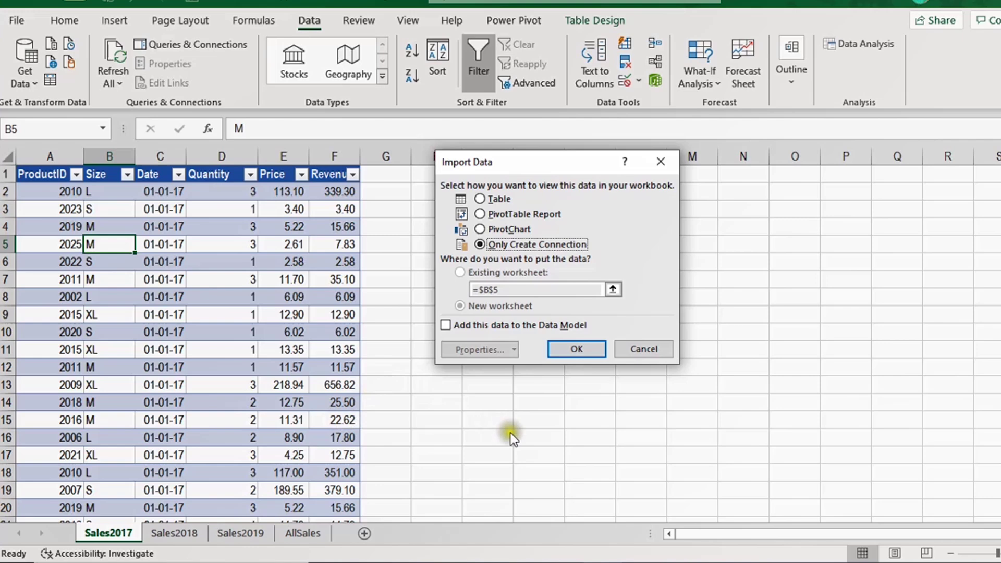
{"action": "left_click", "coordinate": [579, 348]}
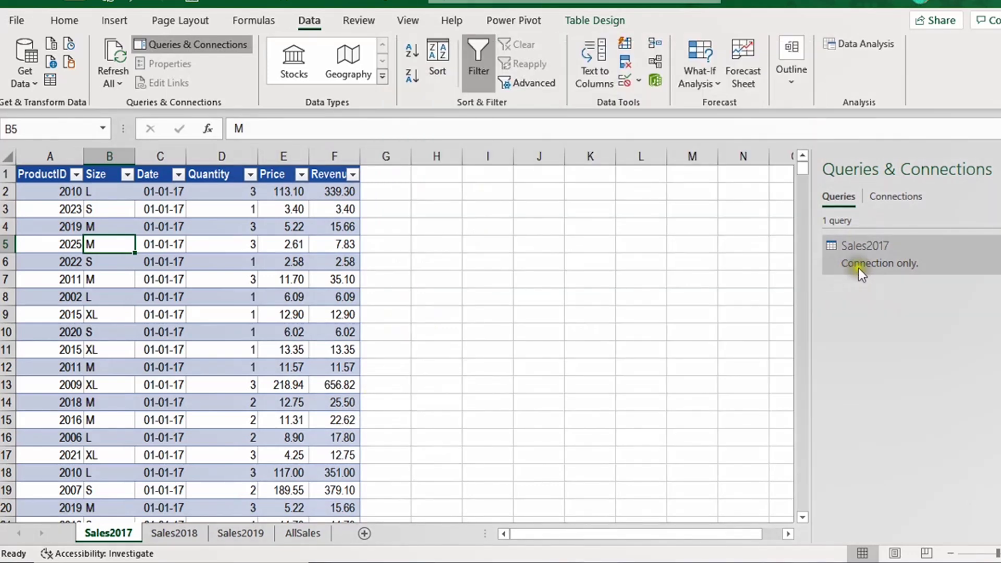
{"action": "mouse_move", "coordinate": [839, 270]}
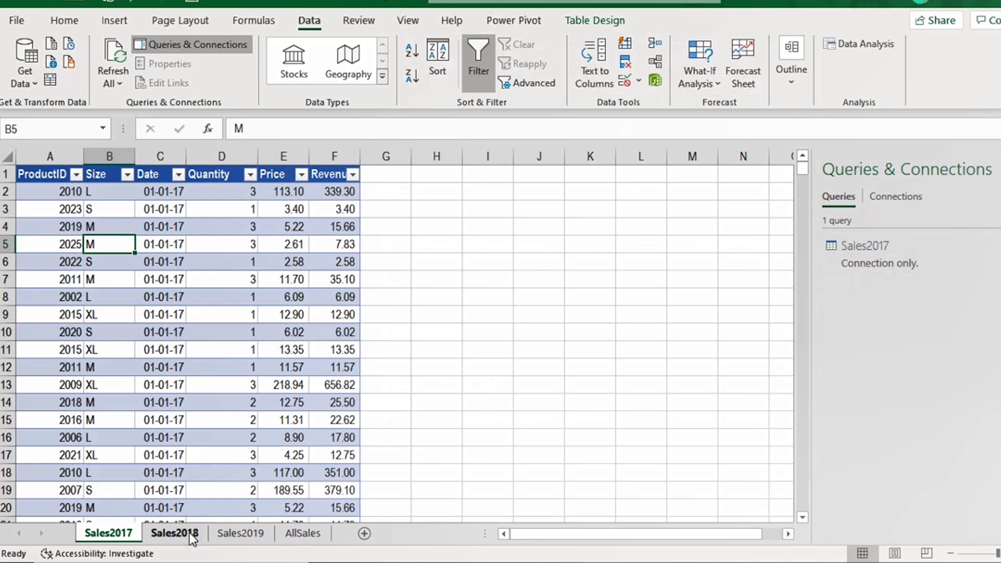
- Load the table on the Sales2018 sheet into the Power Query Editor
{"action": "left_click", "coordinate": [190, 533]}
{"action": "left_click", "coordinate": [131, 329]}
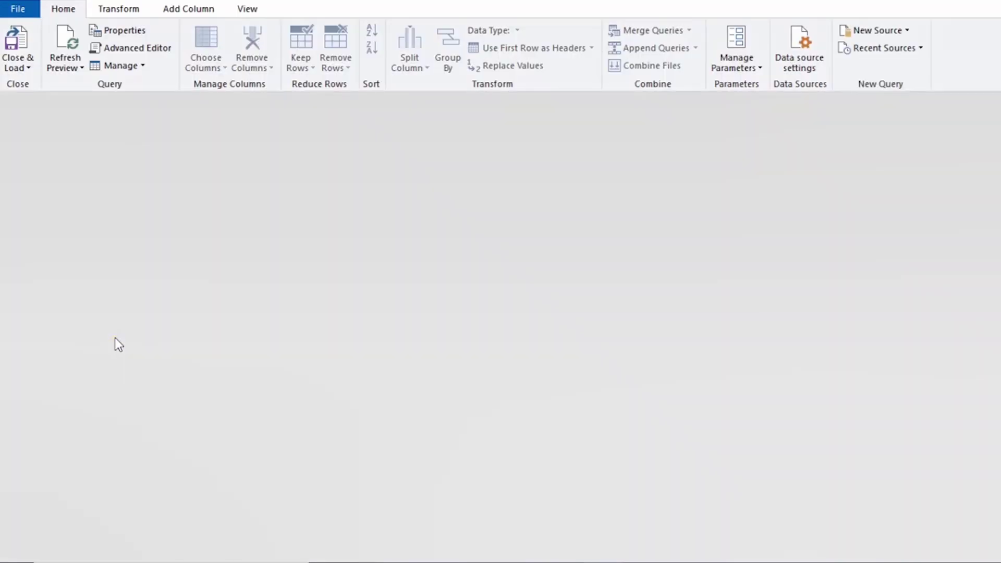
{"action": "left_click", "coordinate": [112, 335]}
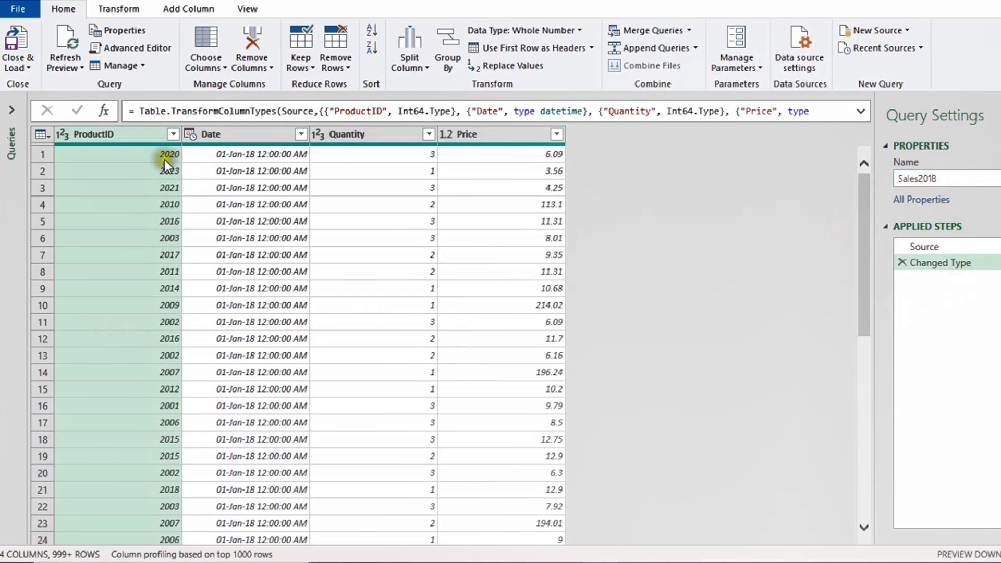
- Change the Date column of the Sales2018 query to the Date type, replacing the current conversion
{"action": "left_click", "coordinate": [192, 135]}
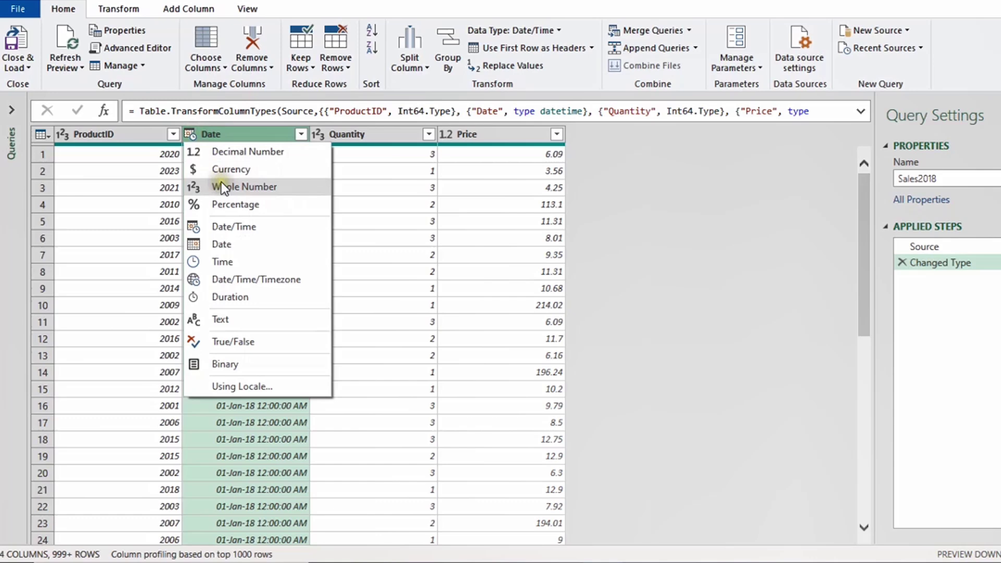
{"action": "left_click", "coordinate": [248, 244]}
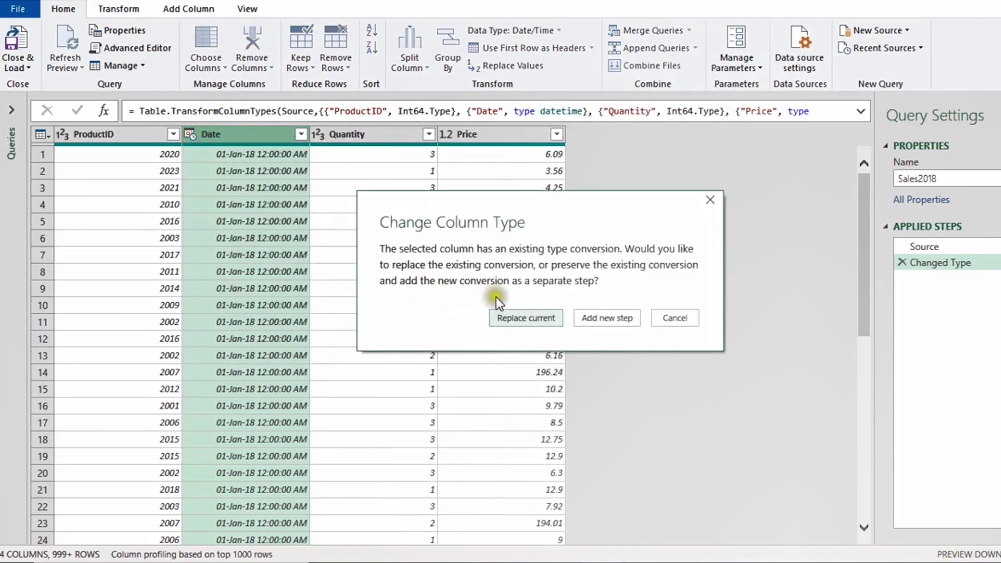
{"action": "left_click", "coordinate": [528, 319]}
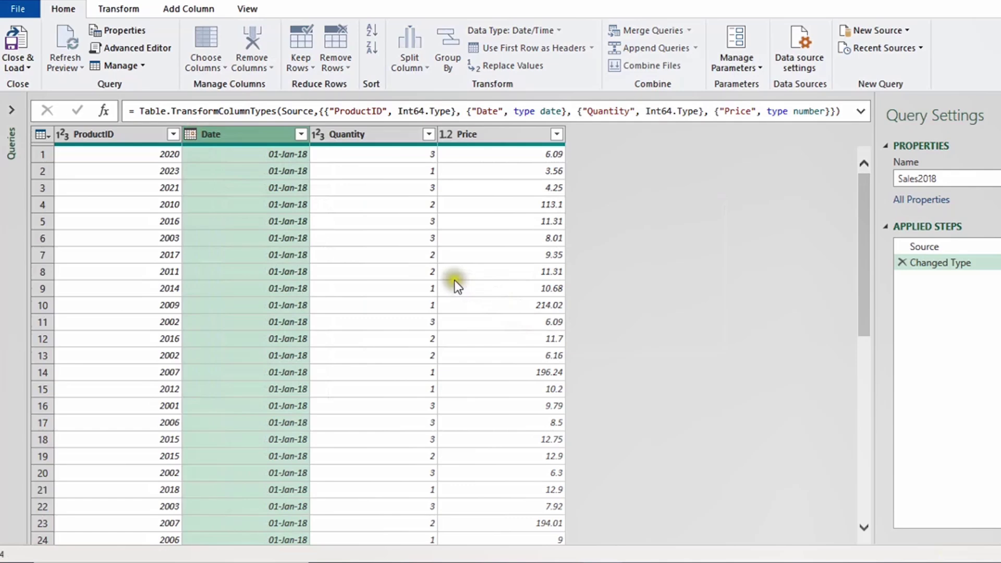
- Close the editor and load the Sales2018 query to the workbook with Only Create Connection
{"action": "left_click", "coordinate": [13, 60]}
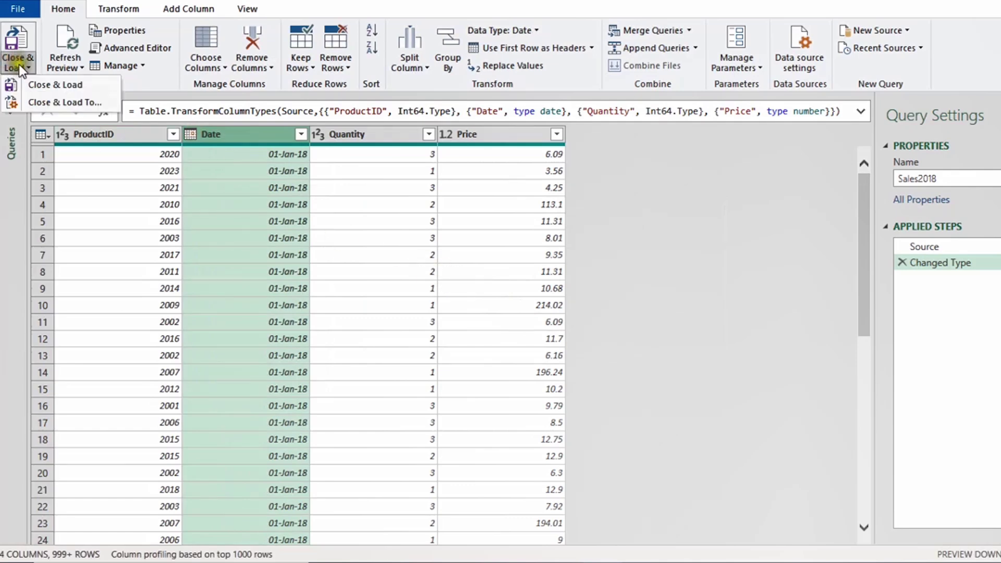
{"action": "left_click", "coordinate": [39, 99]}
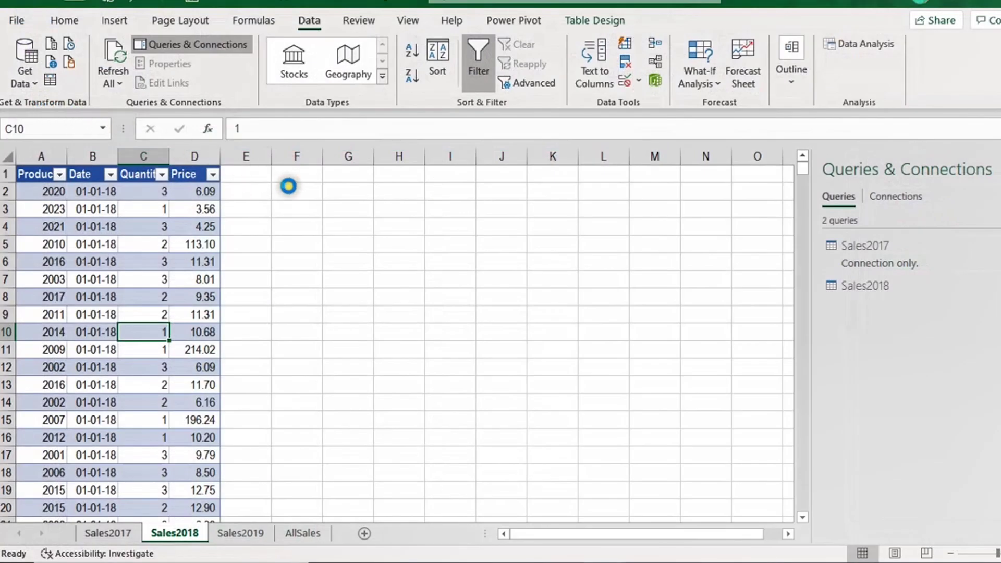
{"action": "left_click", "coordinate": [512, 243]}
{"action": "left_click", "coordinate": [591, 345]}
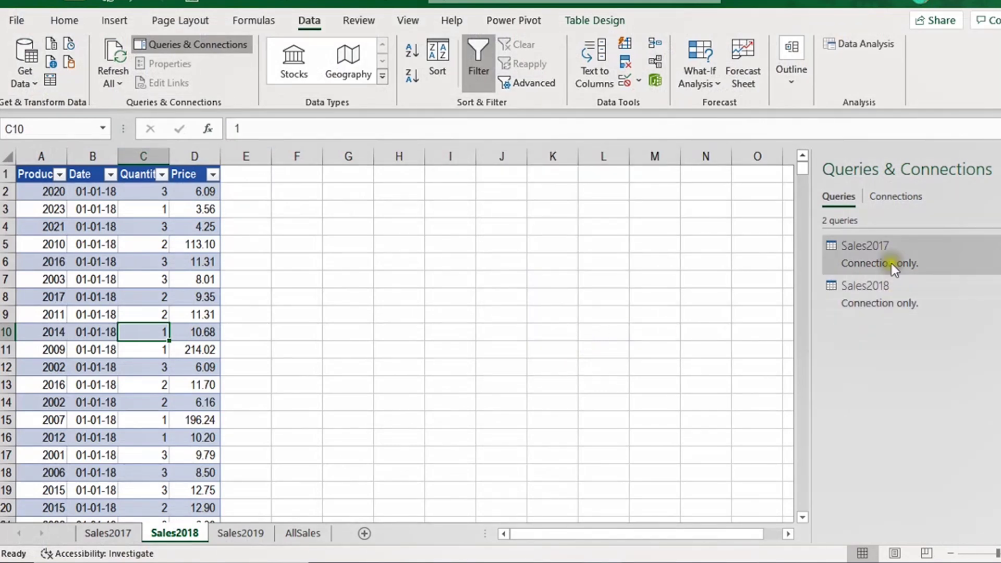
- Load the Sales2019 table into the Power Query Editor and set its Date column to the Date type, replacing the current conversion
{"action": "left_click", "coordinate": [233, 537]}
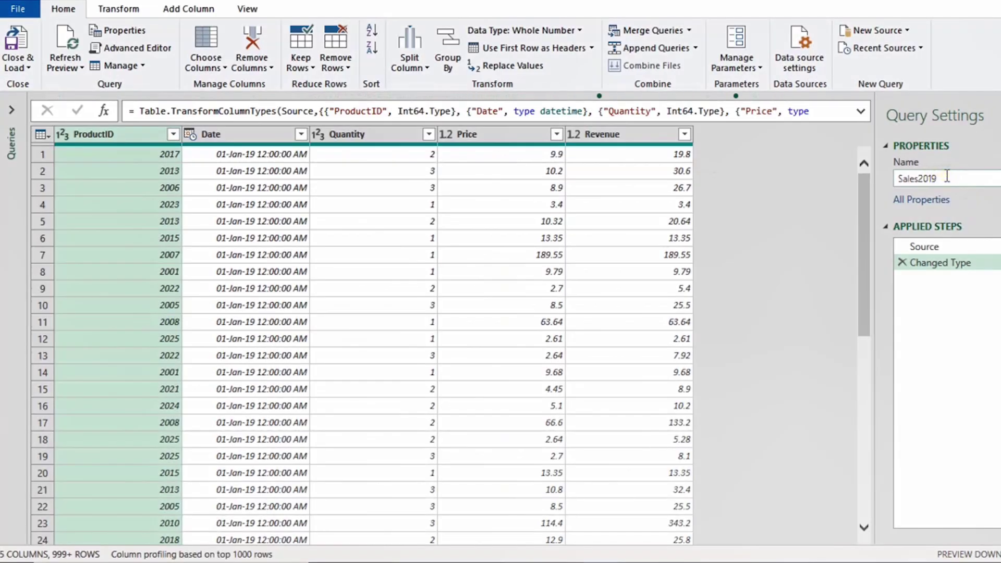
{"action": "left_click", "coordinate": [189, 134]}
{"action": "left_click", "coordinate": [256, 231]}
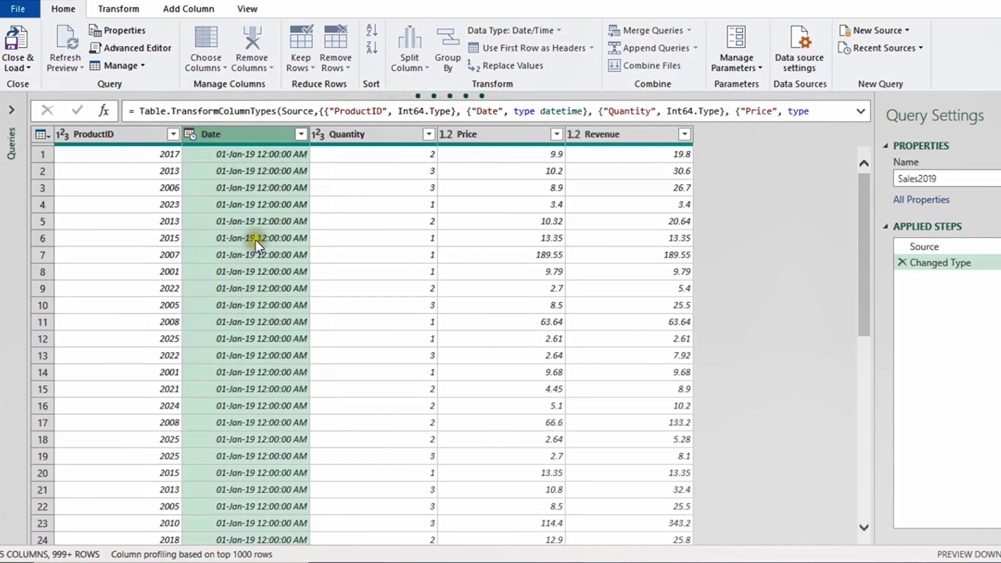
{"action": "left_click", "coordinate": [525, 317]}
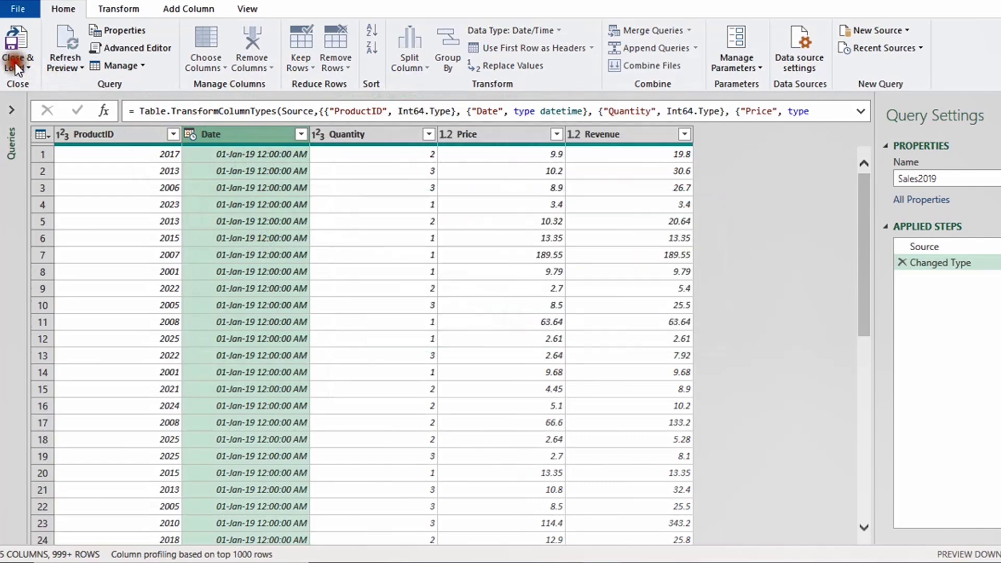
- Close the editor and load the Sales2019 query to the workbook with Only Create Connection
{"action": "left_click", "coordinate": [15, 63]}
{"action": "left_click", "coordinate": [40, 103]}
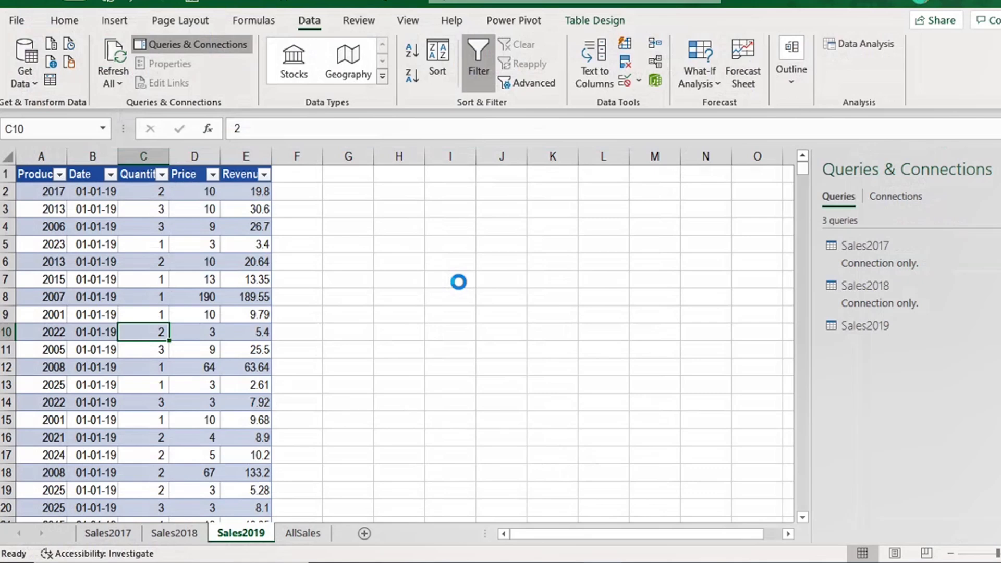
{"action": "left_click", "coordinate": [503, 244]}
{"action": "left_click", "coordinate": [587, 348]}
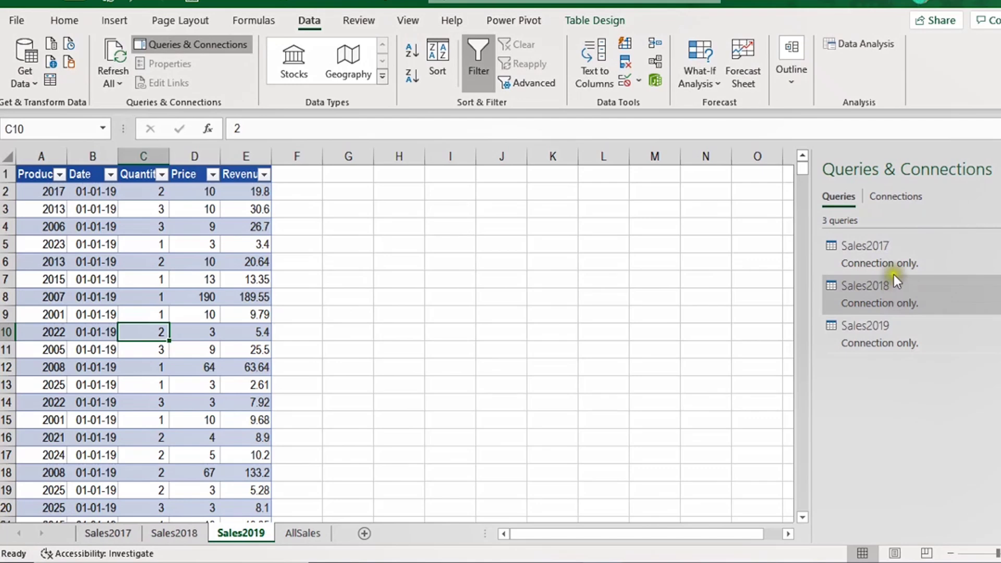
{"action": "mouse_move", "coordinate": [905, 348]}
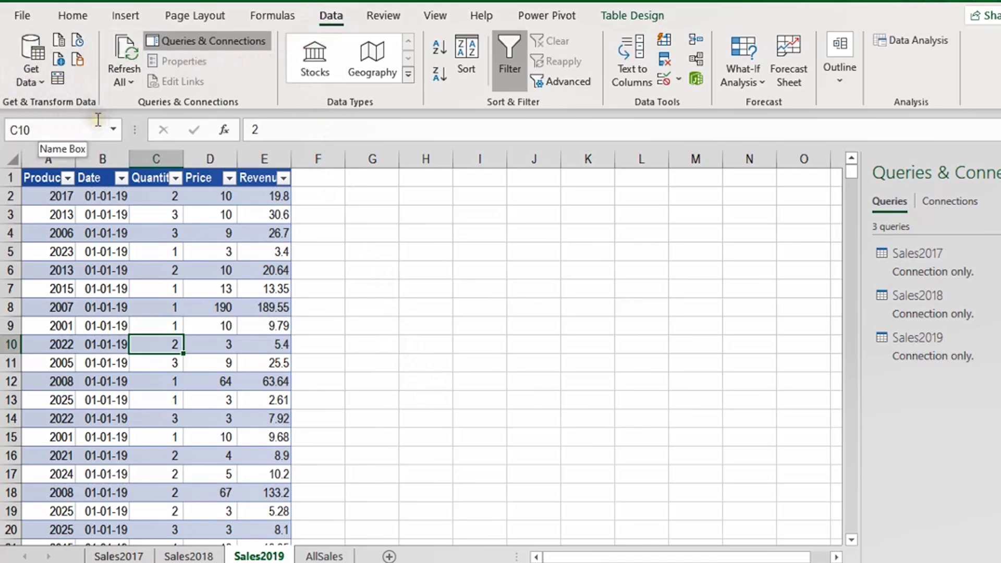
- Append the Sales2017, Sales2018 and Sales2019 queries into a new query using the Three or more tables option
{"action": "left_click", "coordinate": [39, 83]}
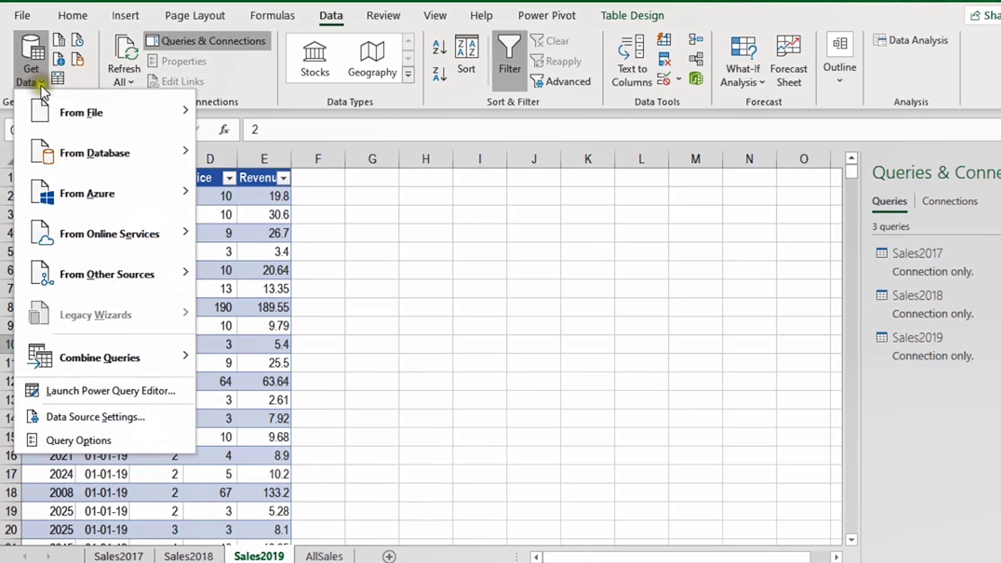
{"action": "mouse_move", "coordinate": [111, 361]}
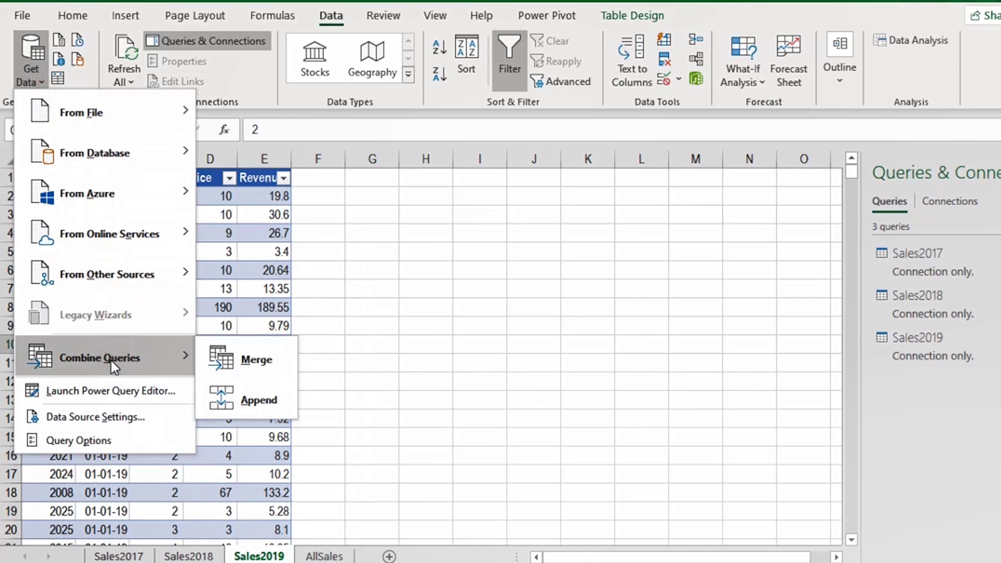
{"action": "left_click", "coordinate": [257, 360]}
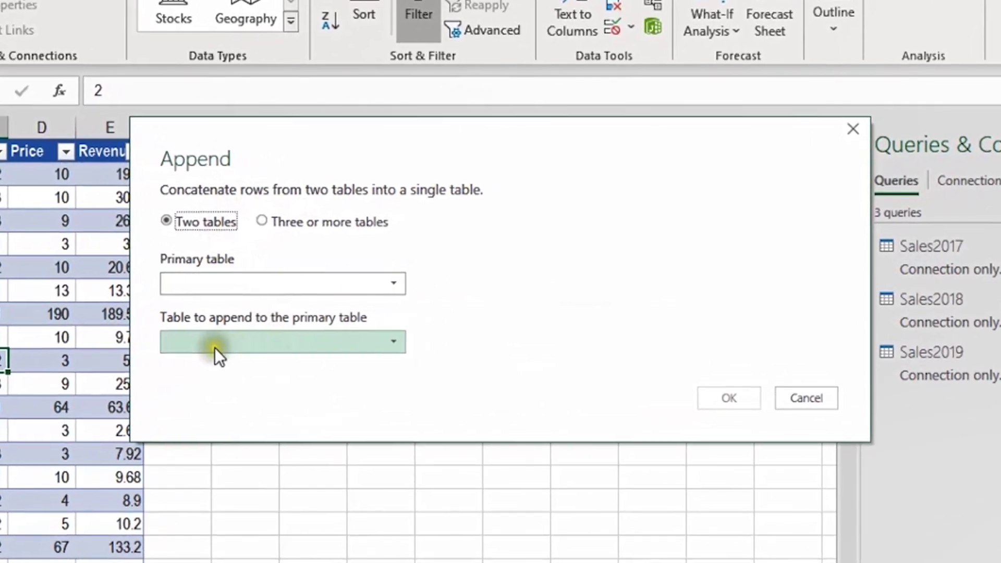
{"action": "left_click", "coordinate": [262, 223]}
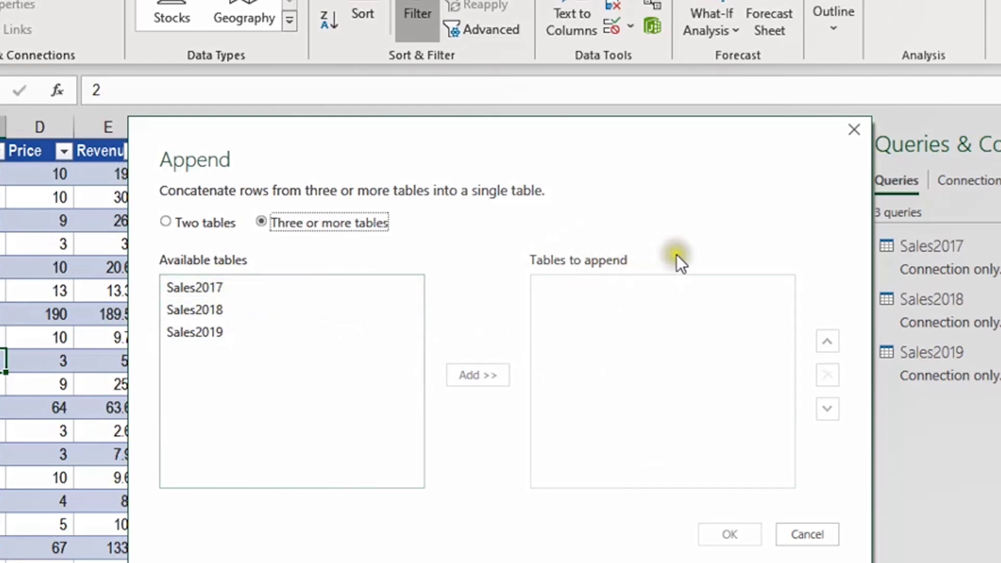
{"action": "left_click", "coordinate": [259, 286]}
{"action": "left_click", "coordinate": [245, 332], "text": "shift"}
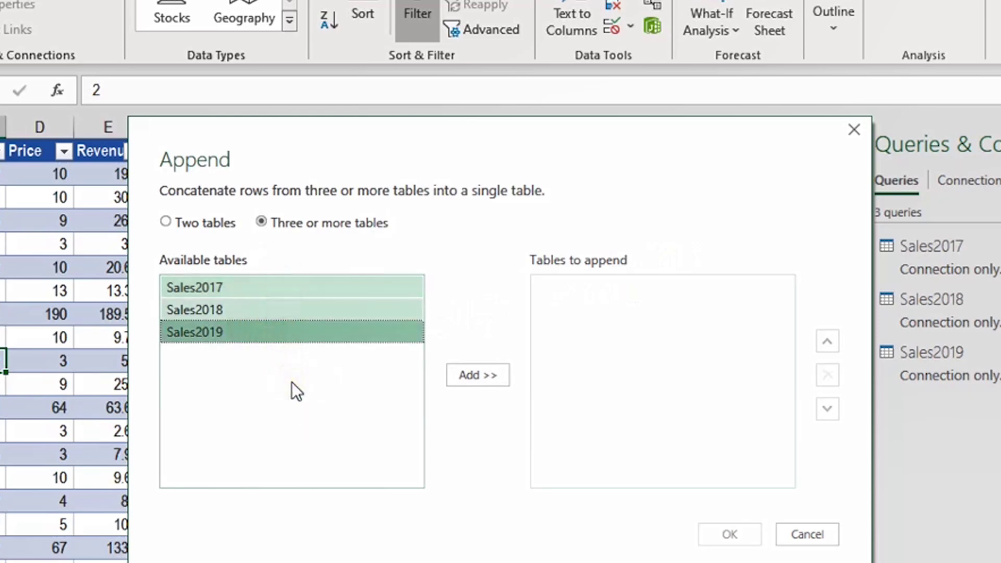
{"action": "left_click", "coordinate": [468, 375]}
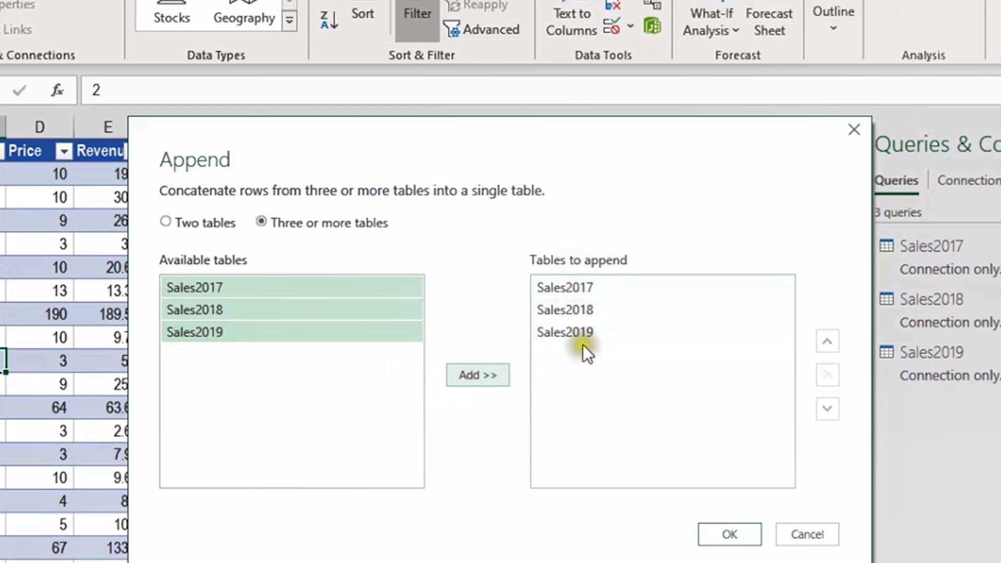
{"action": "left_click", "coordinate": [729, 533]}
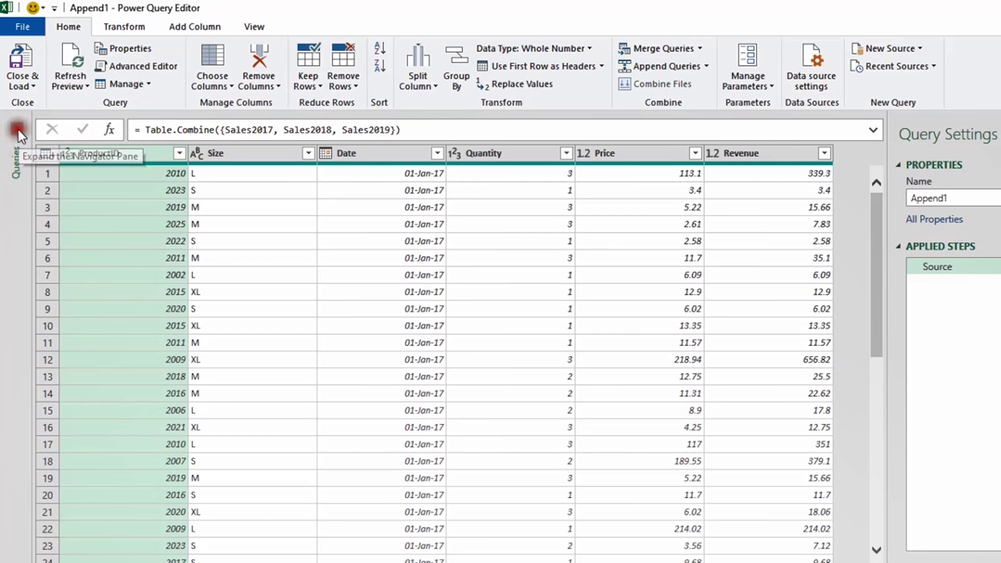
- Expand the list of queries and rename the appended query as AllSales
{"action": "left_click", "coordinate": [18, 130]}
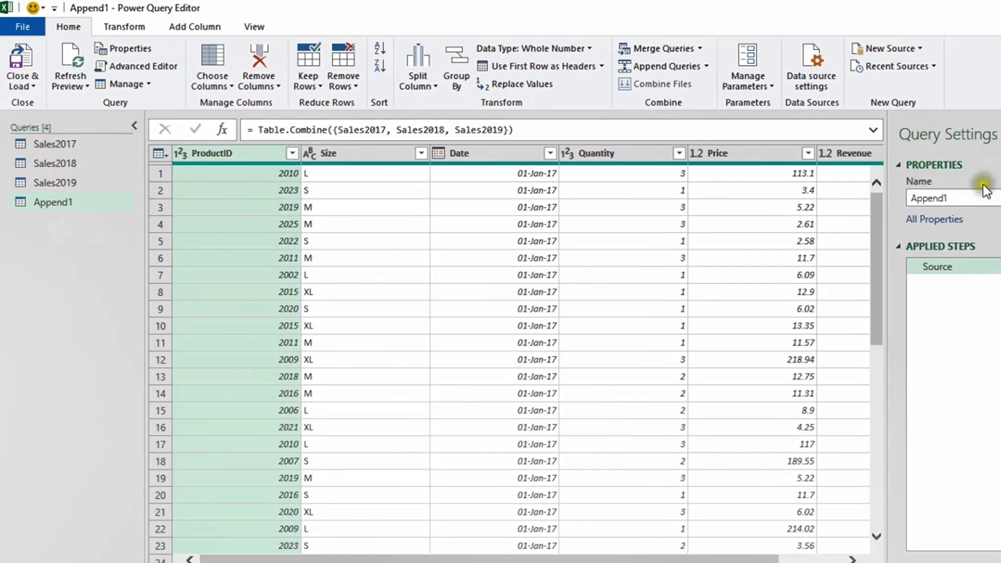
{"action": "left_click", "coordinate": [939, 198]}
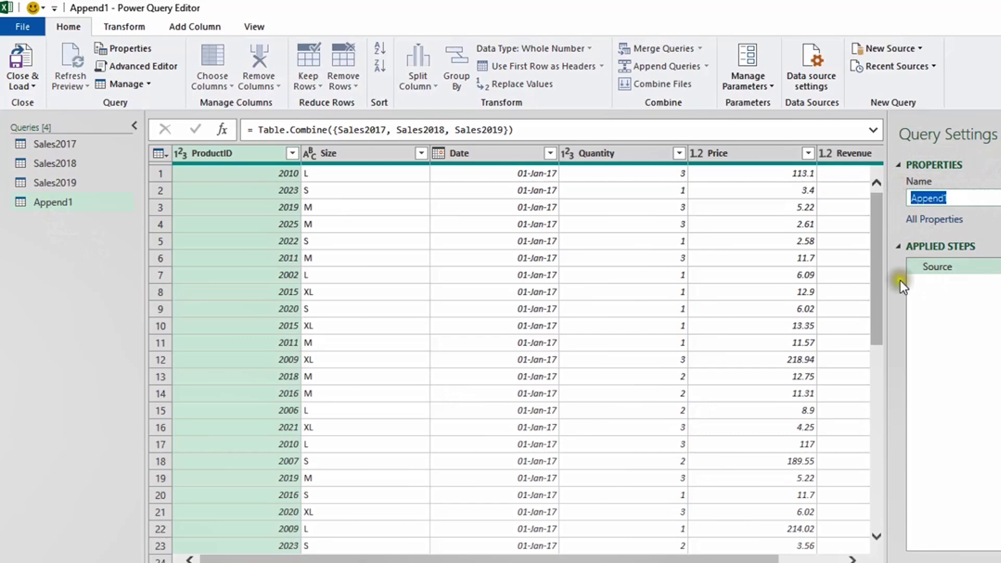
{"action": "type", "text": "AllSales"}
{"action": "key", "text": "Return"}
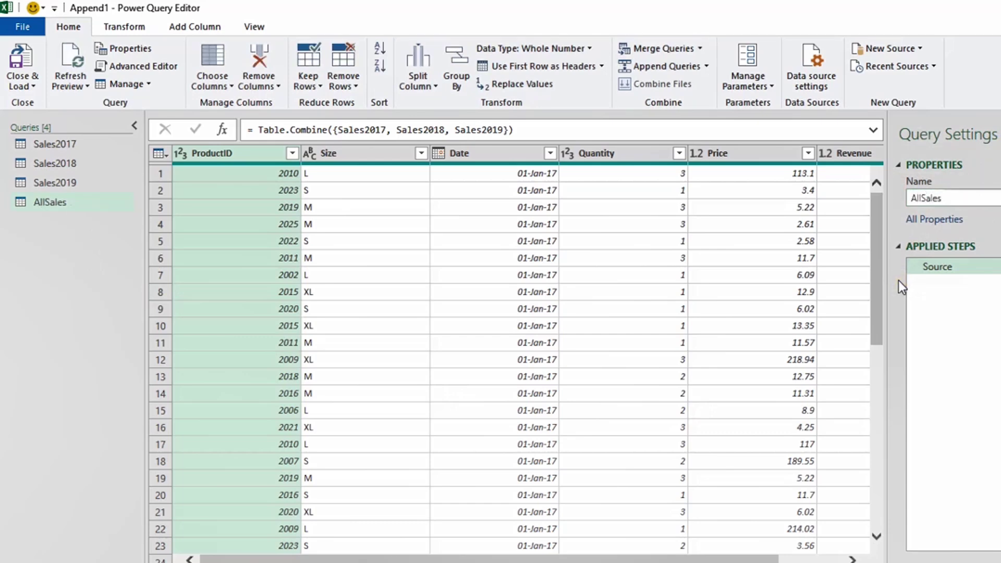
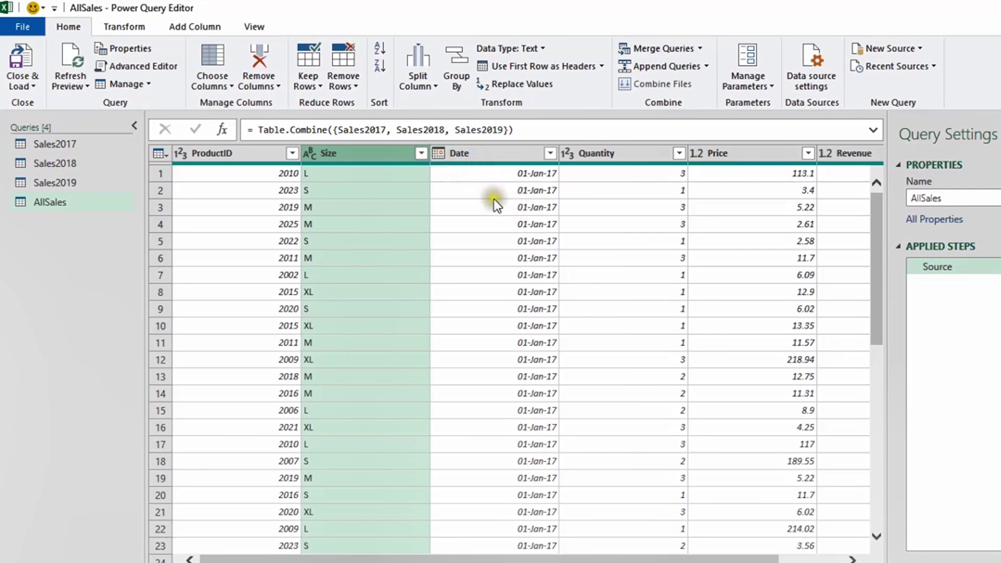
- Load the complete list of Size values in the column's filter and keep only (null) ticked
{"action": "left_click", "coordinate": [421, 154]}
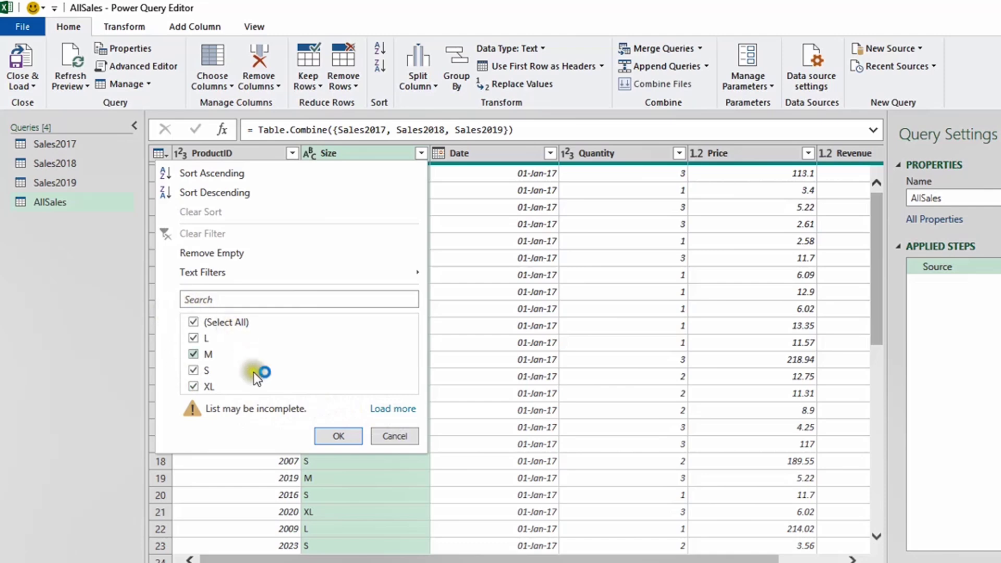
{"action": "left_click", "coordinate": [392, 409]}
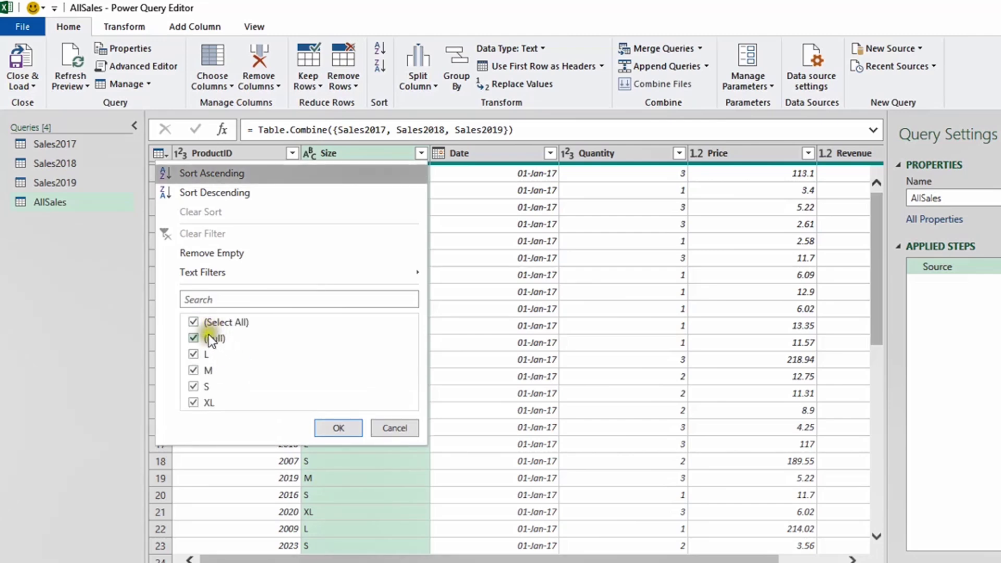
{"action": "left_click", "coordinate": [194, 323]}
{"action": "left_click", "coordinate": [194, 338]}
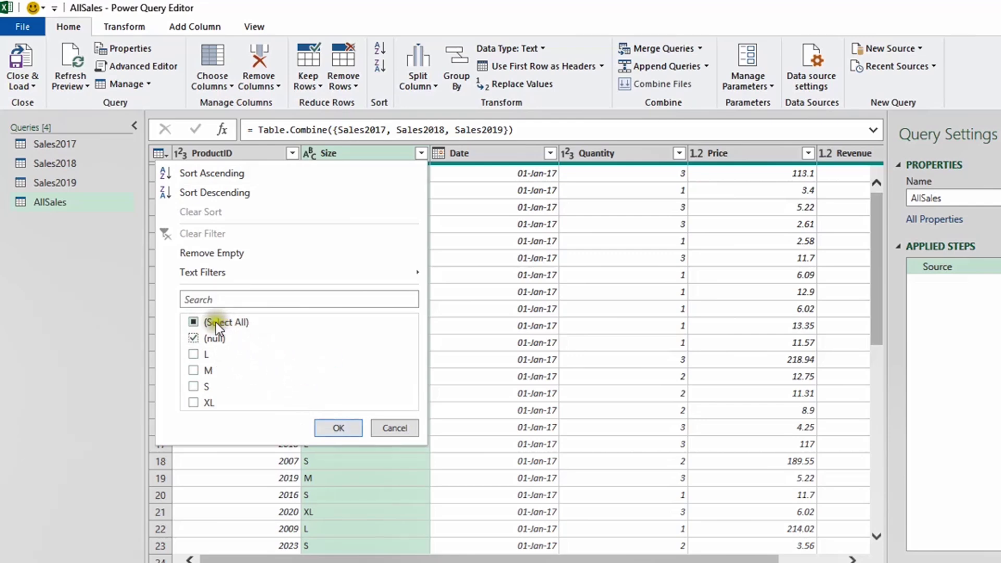
- Filter the Revenue column to only (null) values from its fully loaded list, and delete the resulting Filtered Rows step
{"action": "left_click_drag", "start_coordinate": [536, 558], "coordinate": [599, 559]}
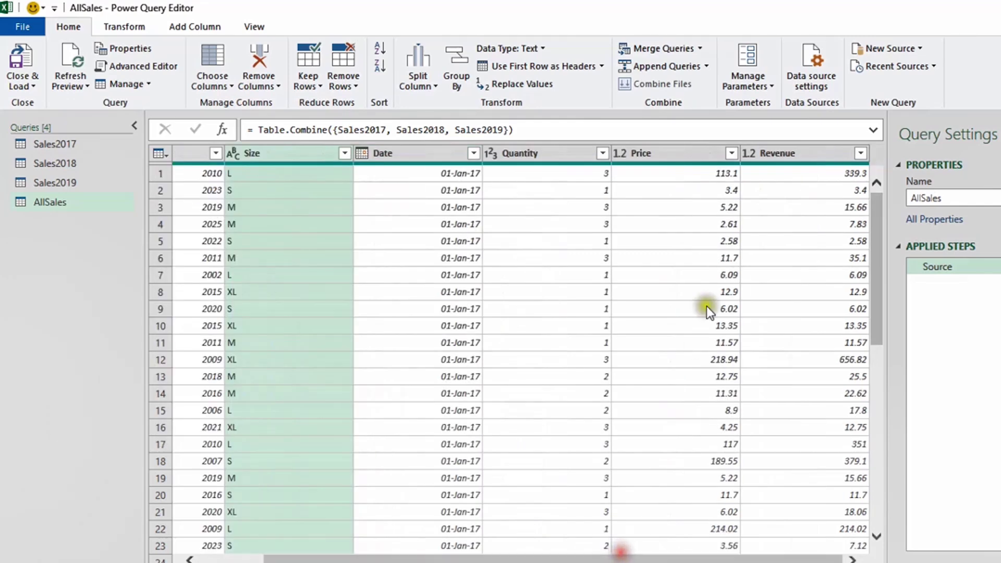
{"action": "left_click", "coordinate": [861, 153]}
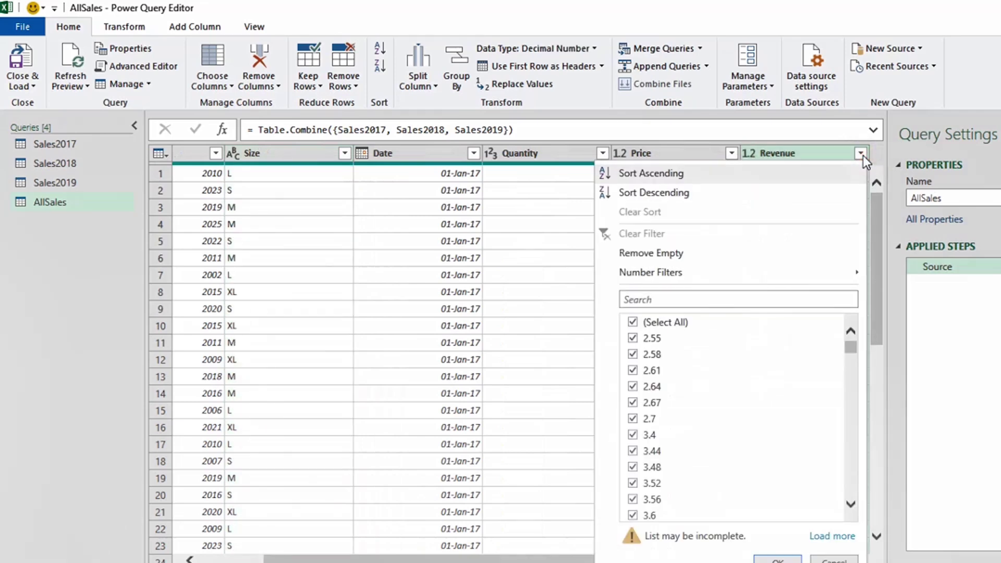
{"action": "left_click_drag", "start_coordinate": [850, 345], "coordinate": [851, 404]}
{"action": "left_click", "coordinate": [829, 536]}
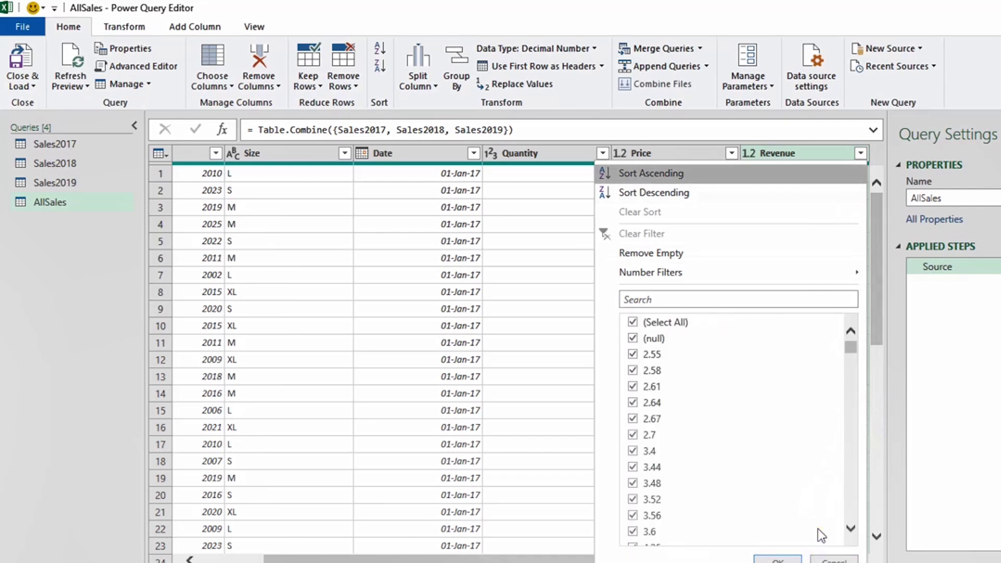
{"action": "left_click", "coordinate": [660, 324]}
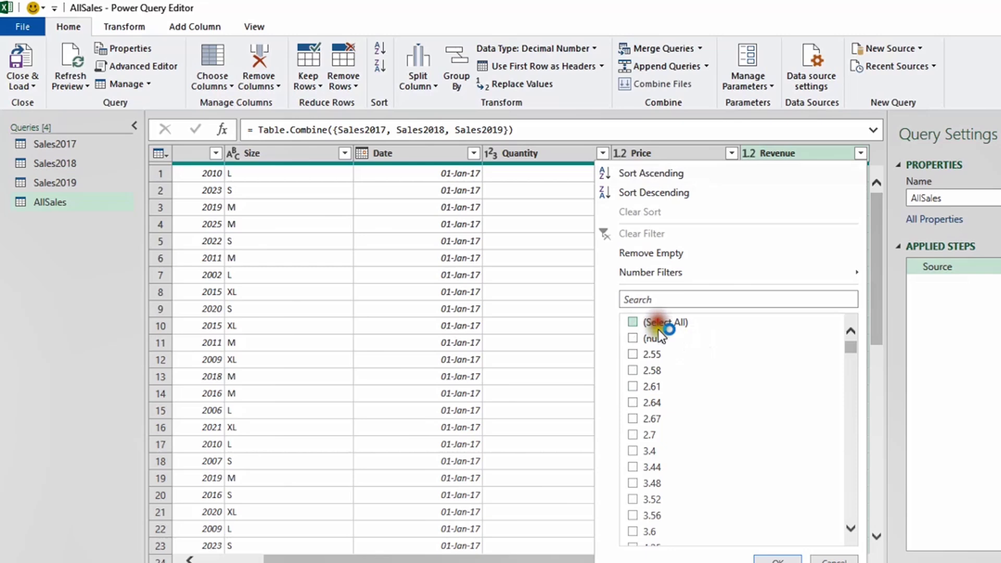
{"action": "left_click", "coordinate": [634, 338]}
{"action": "left_click", "coordinate": [777, 560]}
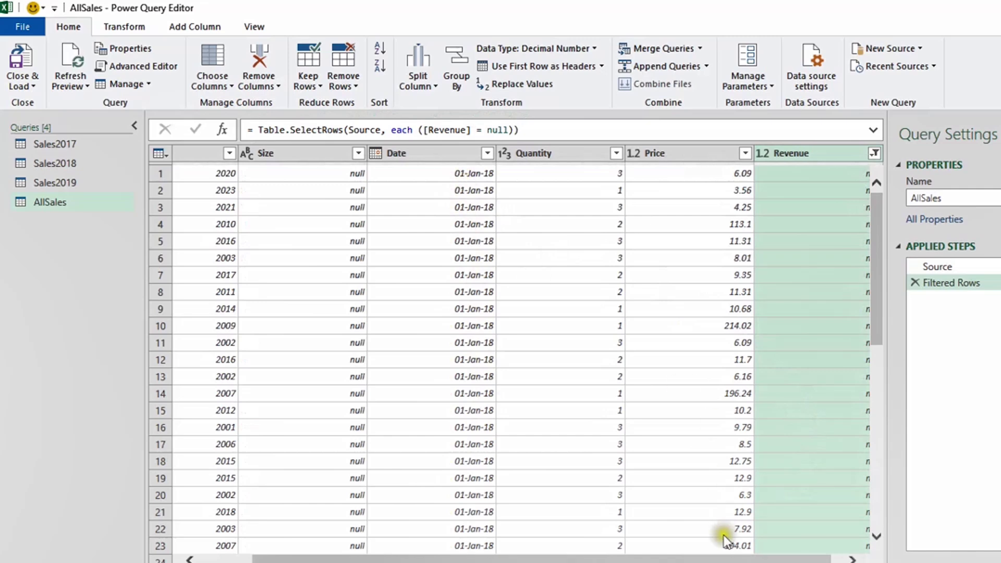
{"action": "left_click_drag", "start_coordinate": [715, 551], "coordinate": [751, 552]}
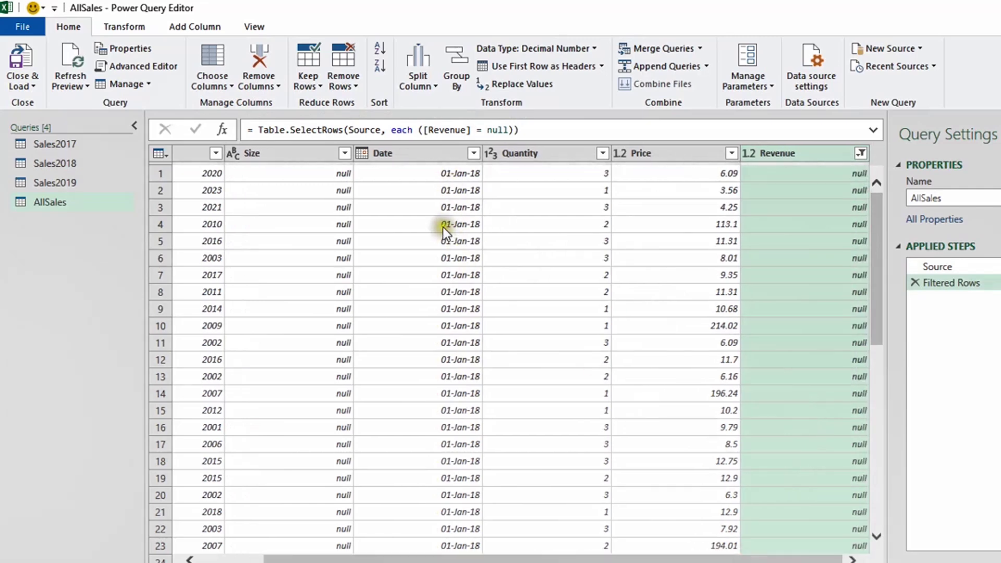
{"action": "left_click", "coordinate": [914, 283]}
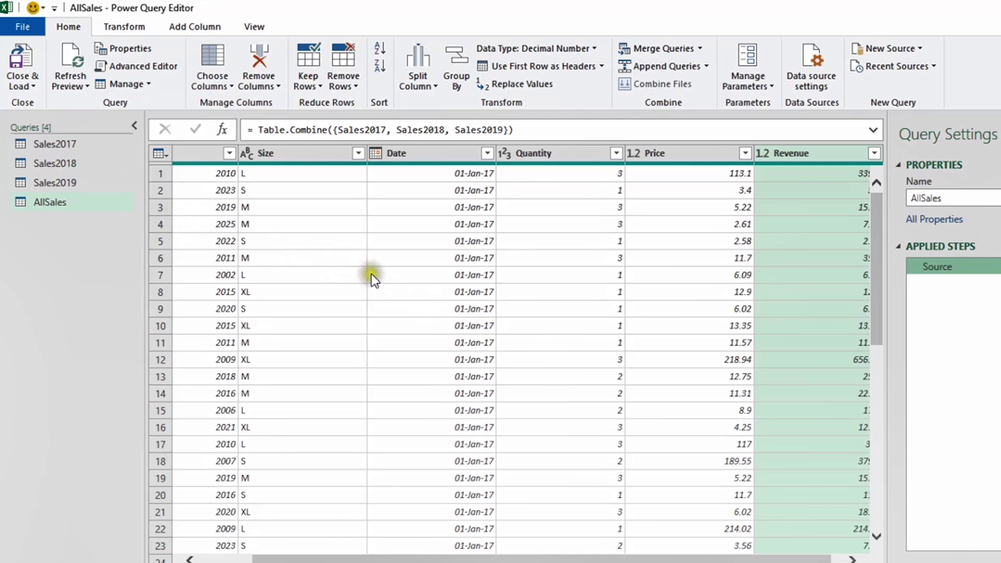
- Close the editor, load the AllSales query as a table at cell A1 of the existing AllSales worksheet, and open that sheet
{"action": "left_click", "coordinate": [131, 126]}
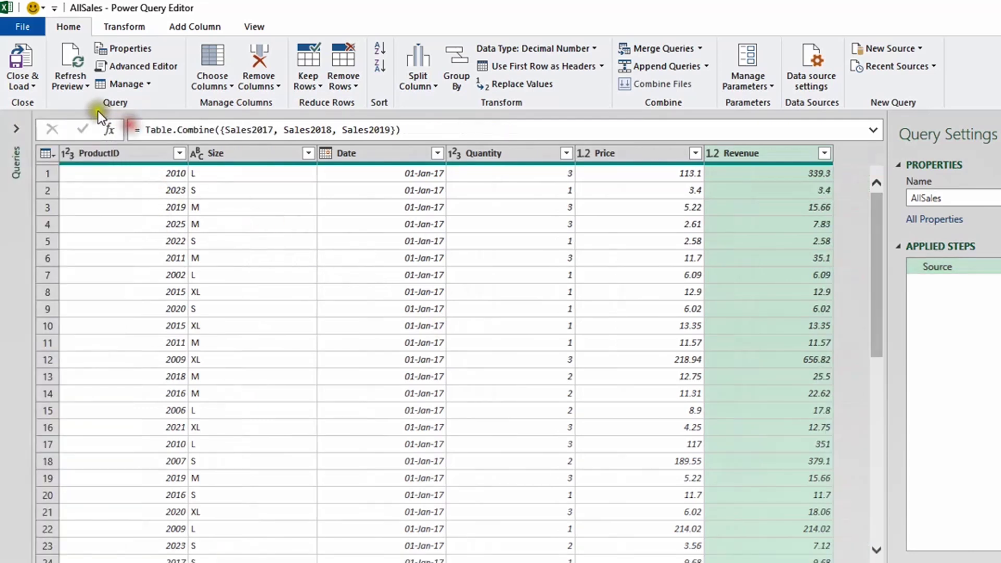
{"action": "left_click", "coordinate": [37, 85]}
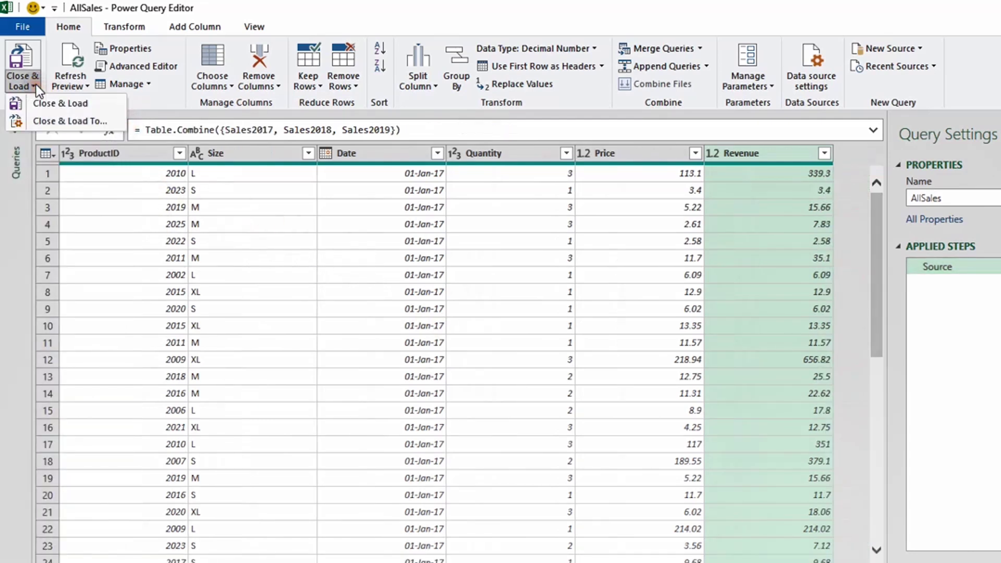
{"action": "left_click", "coordinate": [55, 118]}
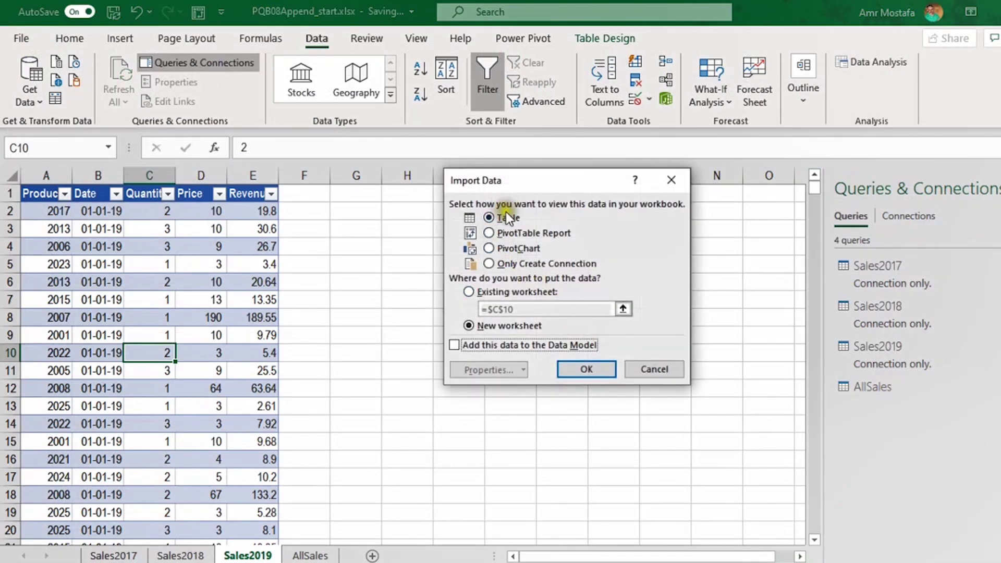
{"action": "left_click", "coordinate": [470, 293]}
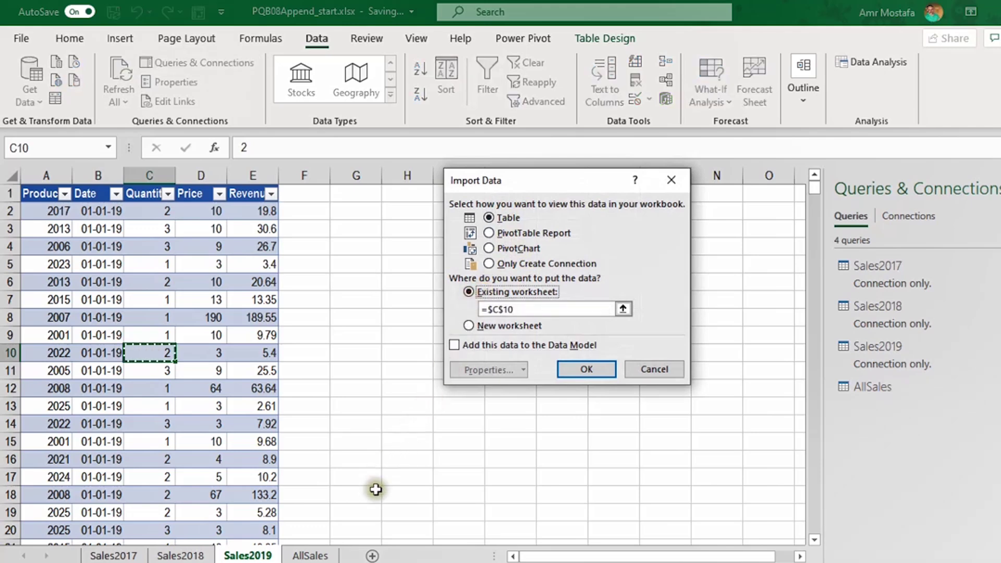
{"action": "left_click", "coordinate": [322, 556]}
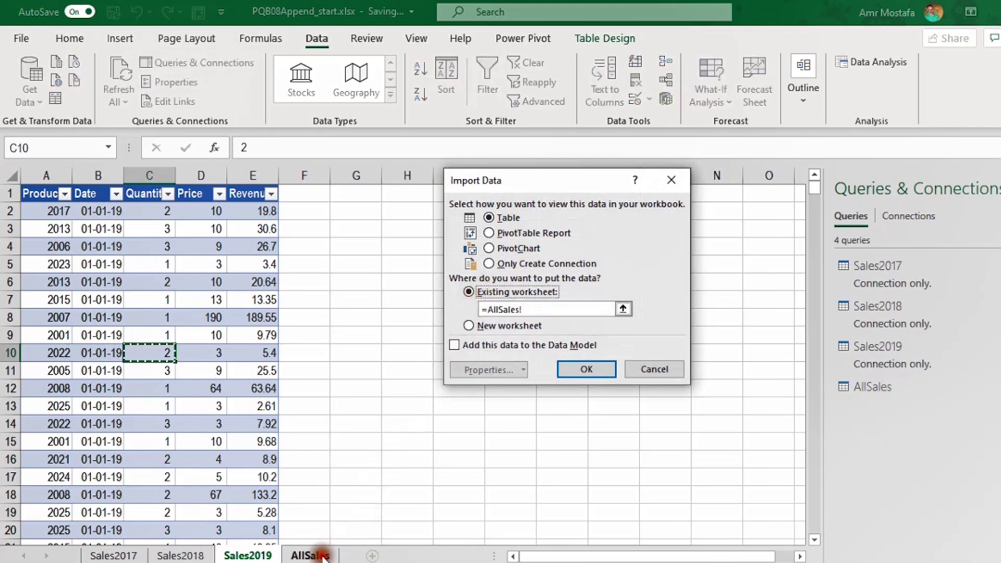
{"action": "left_click", "coordinate": [54, 194]}
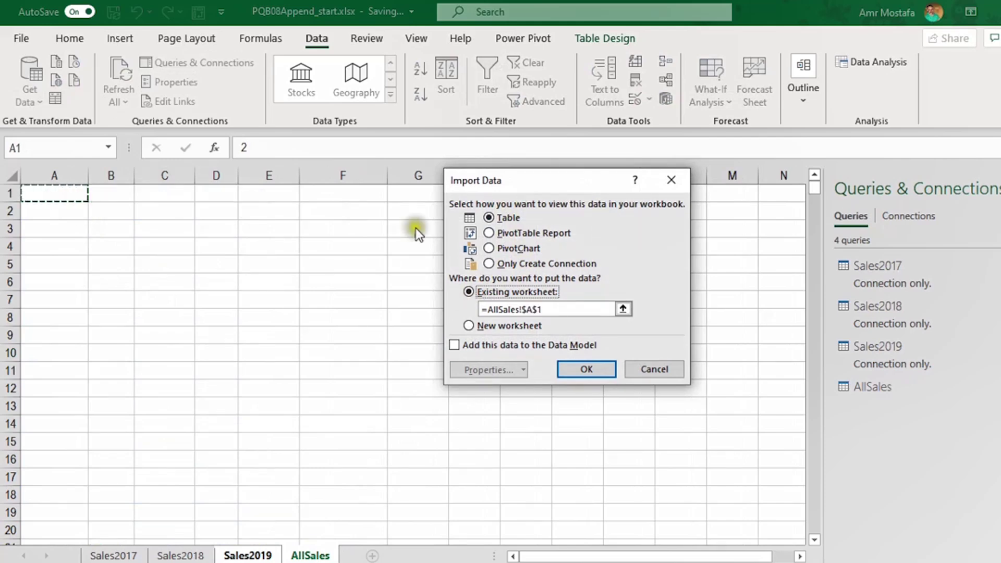
{"action": "left_click", "coordinate": [581, 368]}
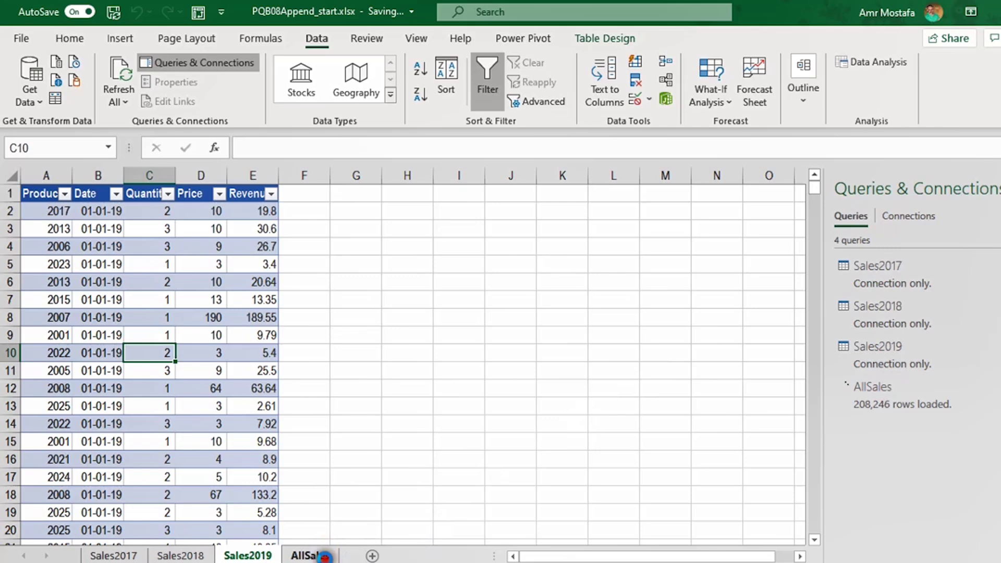
{"action": "left_click", "coordinate": [325, 557]}
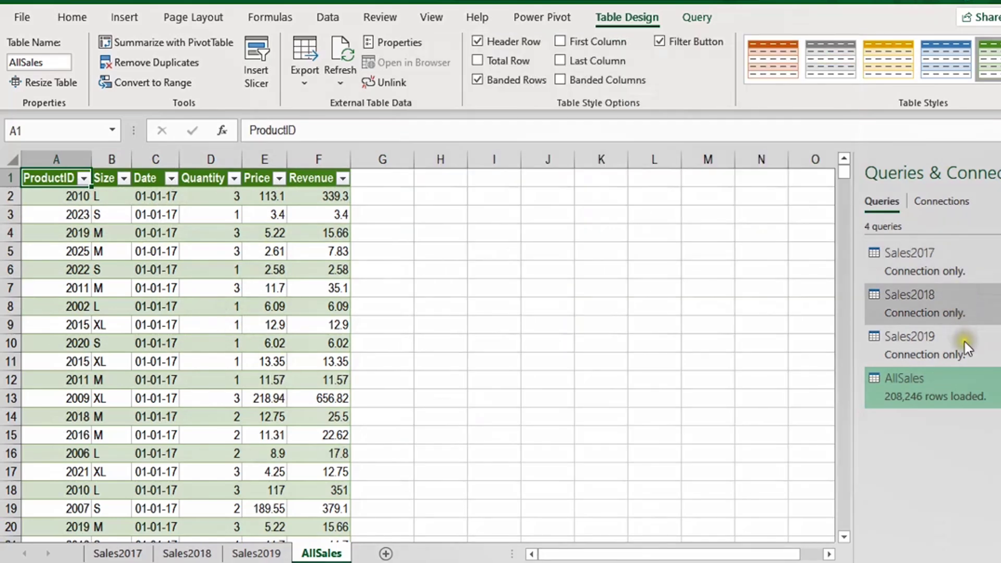
- Open the Sales2017 query in the Power Query Editor and remove its Size column
{"action": "mouse_move", "coordinate": [976, 260]}
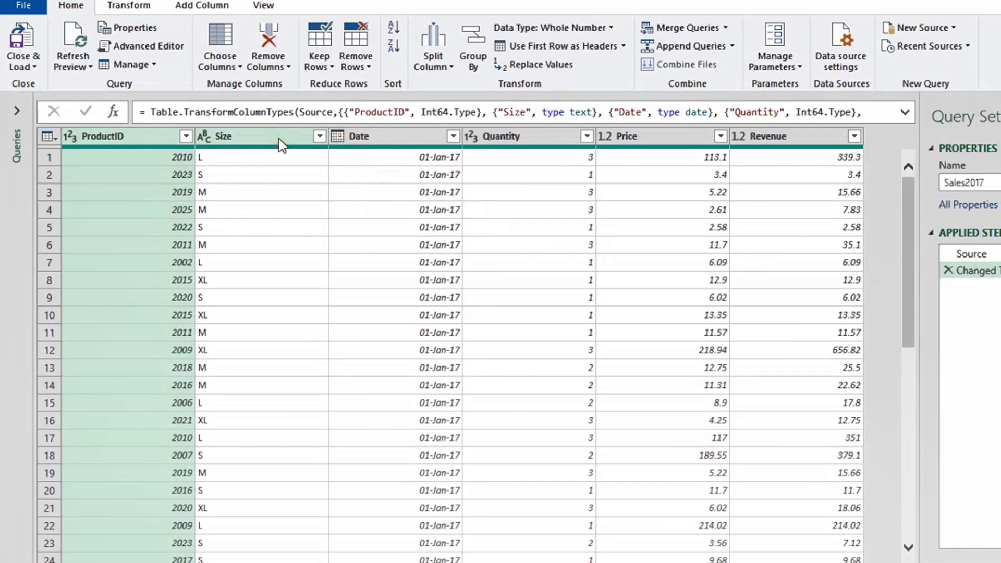
{"action": "left_click", "coordinate": [278, 131]}
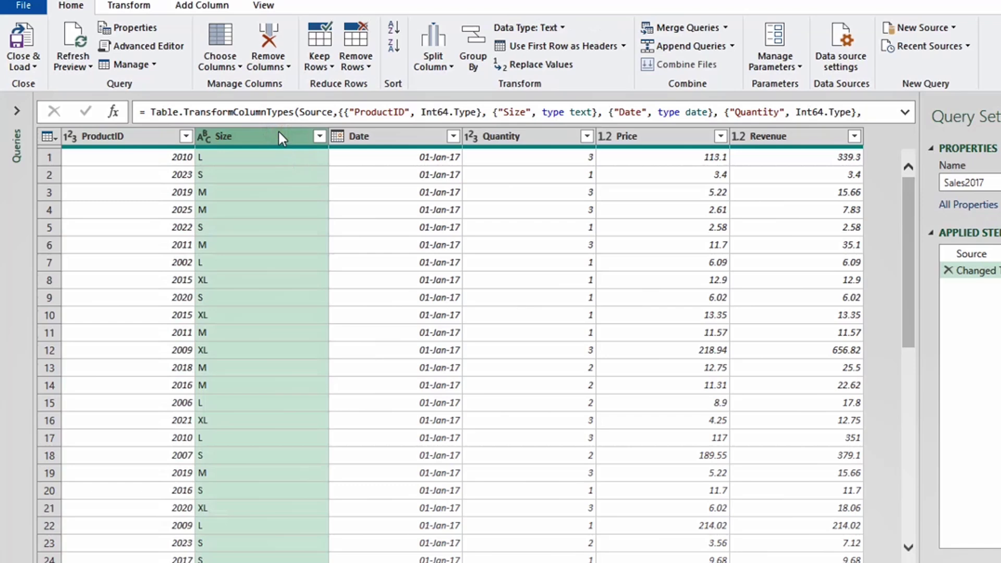
{"action": "right_click", "coordinate": [279, 133]}
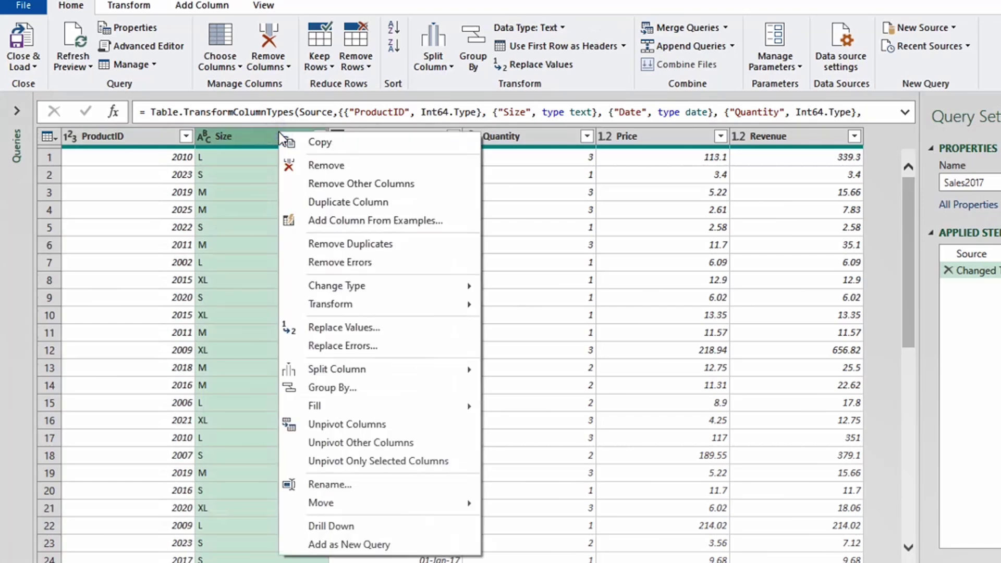
{"action": "left_click", "coordinate": [311, 164]}
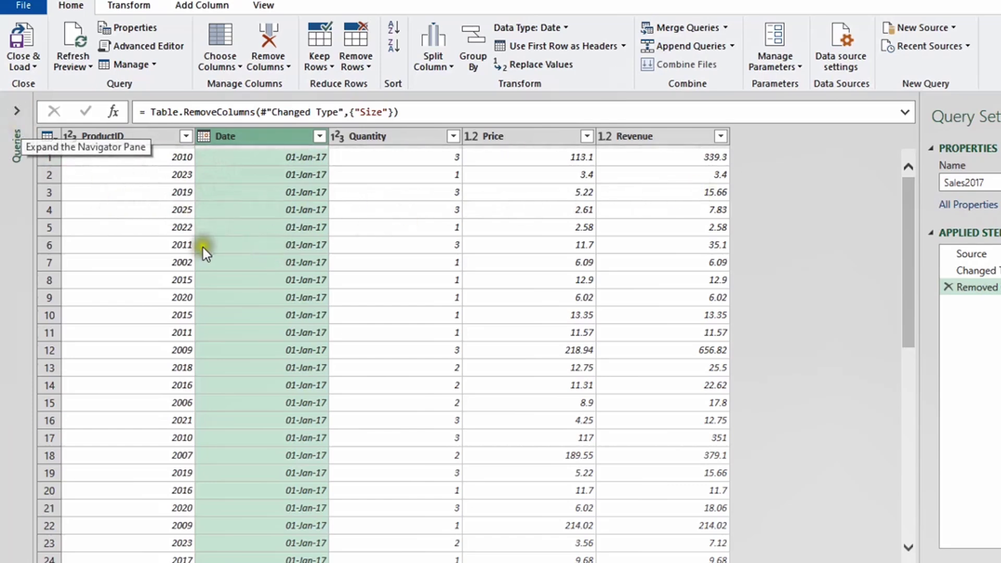
- Add a column to the Sales2018 query that multiplies Quantity by Price
{"action": "left_click", "coordinate": [15, 109]}
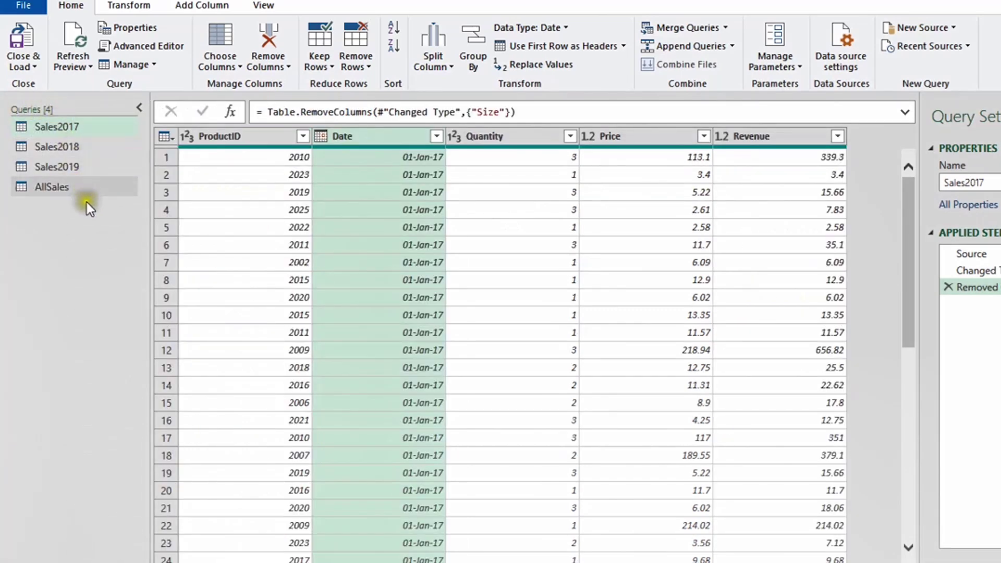
{"action": "left_click", "coordinate": [70, 150]}
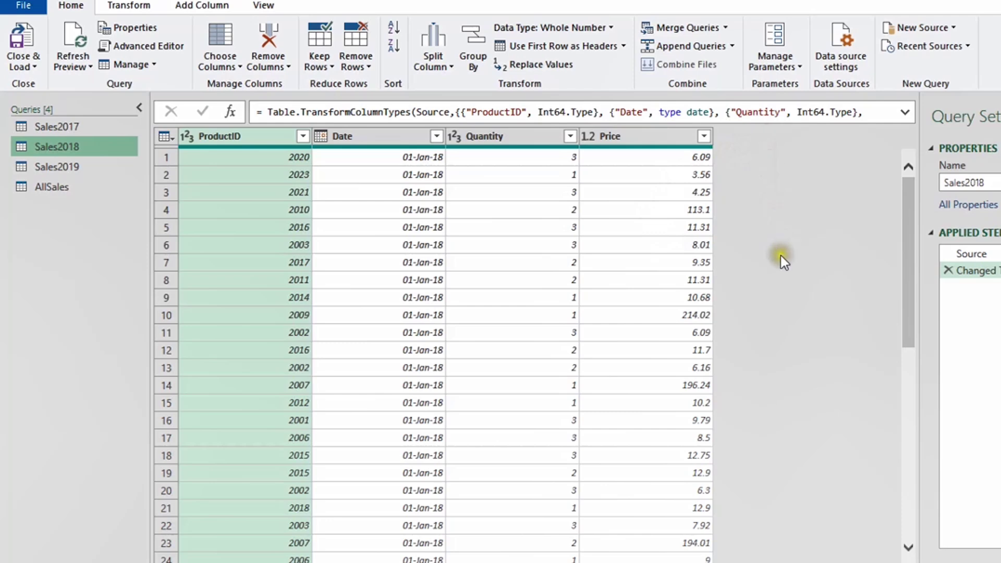
{"action": "left_click", "coordinate": [230, 6]}
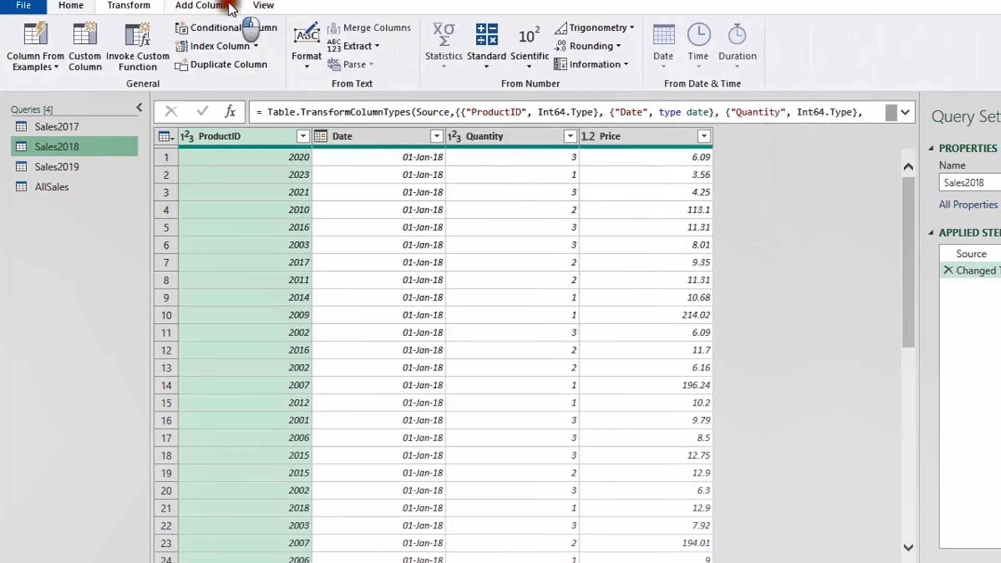
{"action": "left_click", "coordinate": [87, 55]}
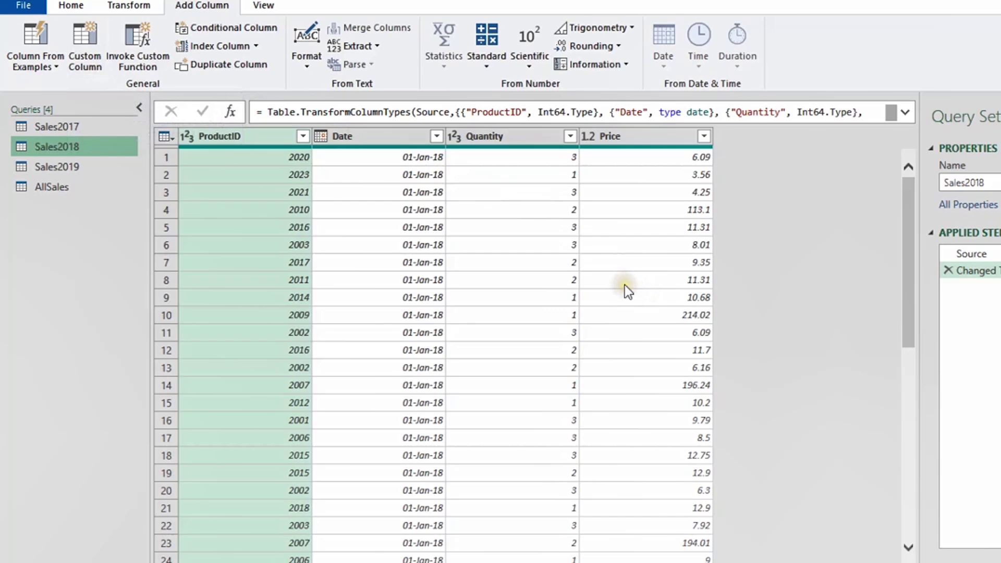
{"action": "left_click", "coordinate": [509, 138]}
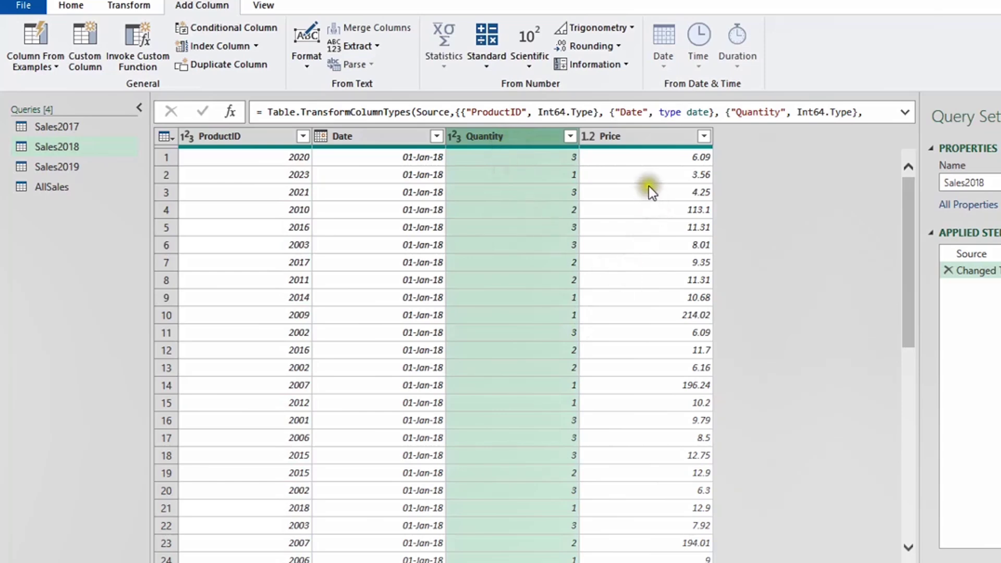
{"action": "left_click", "coordinate": [630, 136], "text": "ctrl"}
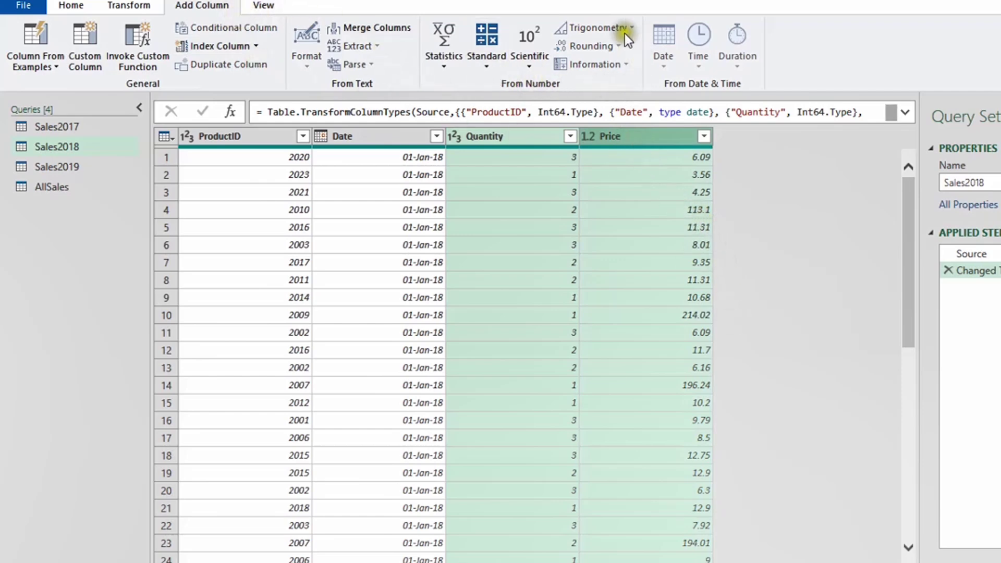
{"action": "left_click", "coordinate": [495, 62]}
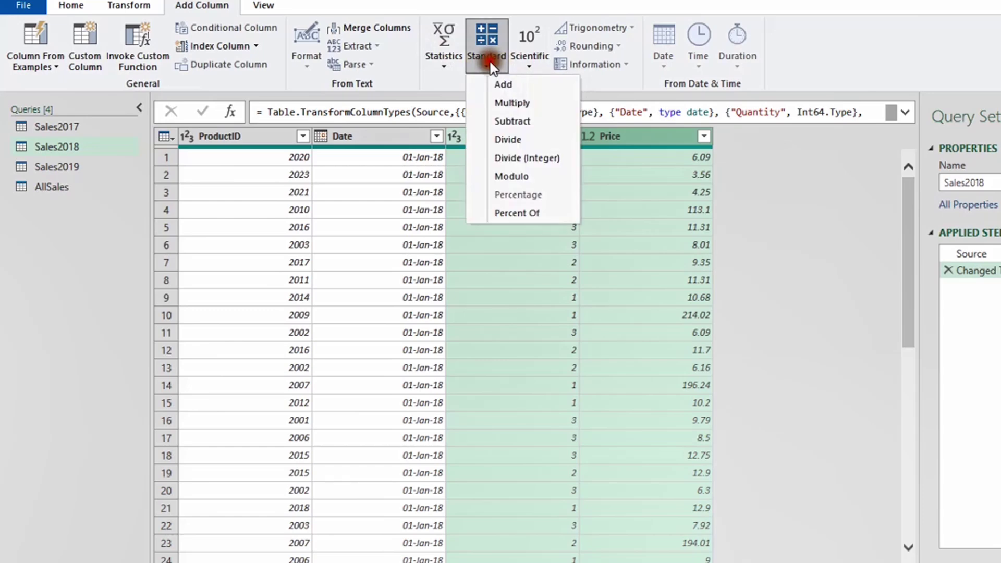
{"action": "left_click", "coordinate": [507, 103]}
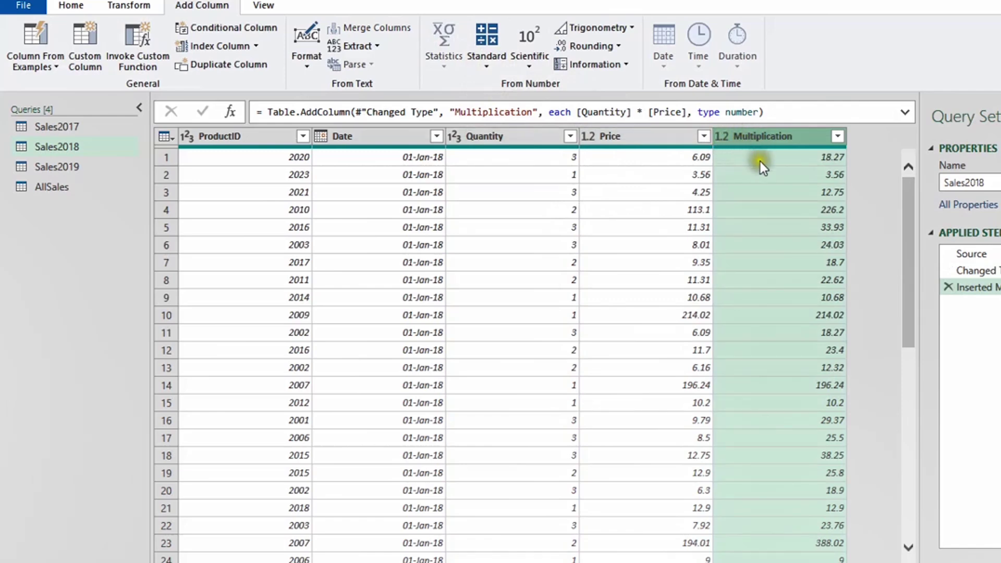
{"action": "left_click", "coordinate": [785, 156]}
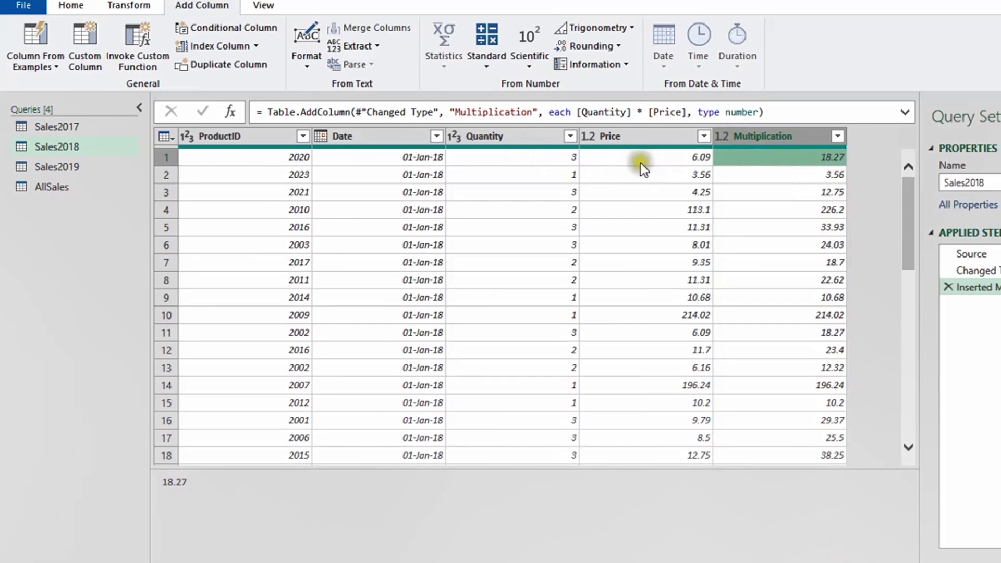
- Close the Power Query Editor from the Sales2019 query, keeping the changes, and refresh the AllSales query
{"action": "left_click", "coordinate": [47, 167]}
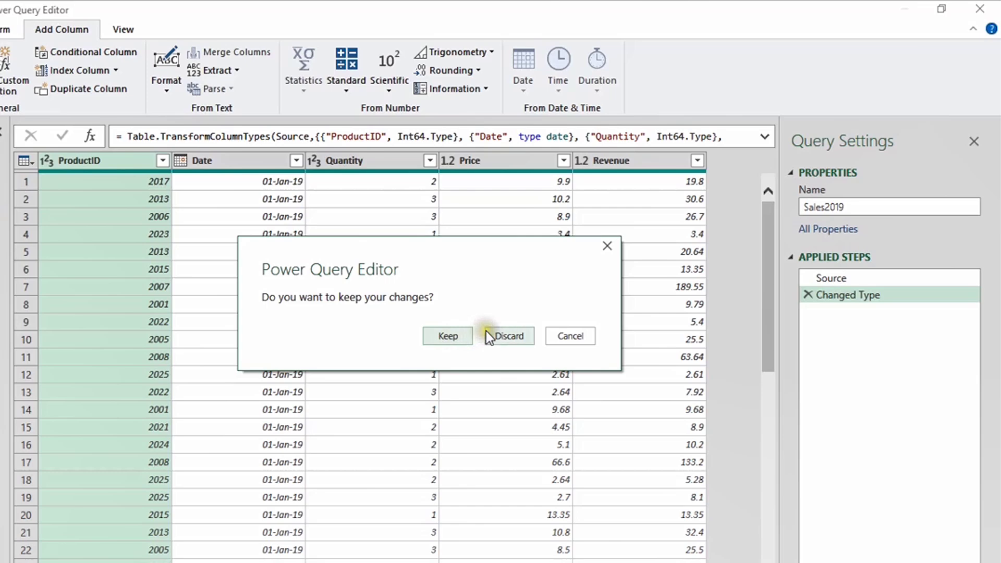
{"action": "left_click", "coordinate": [452, 336]}
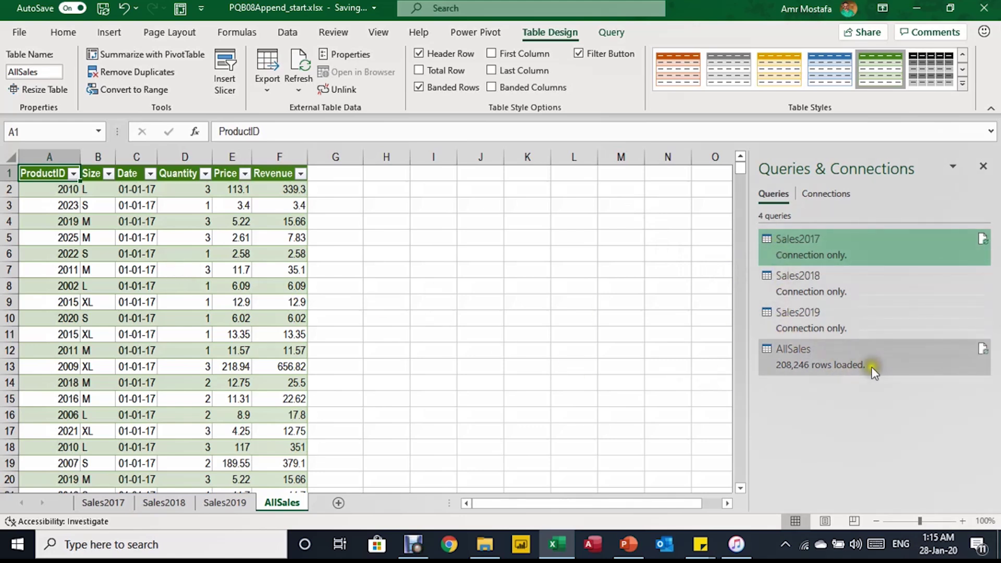
{"action": "mouse_move", "coordinate": [762, 364]}
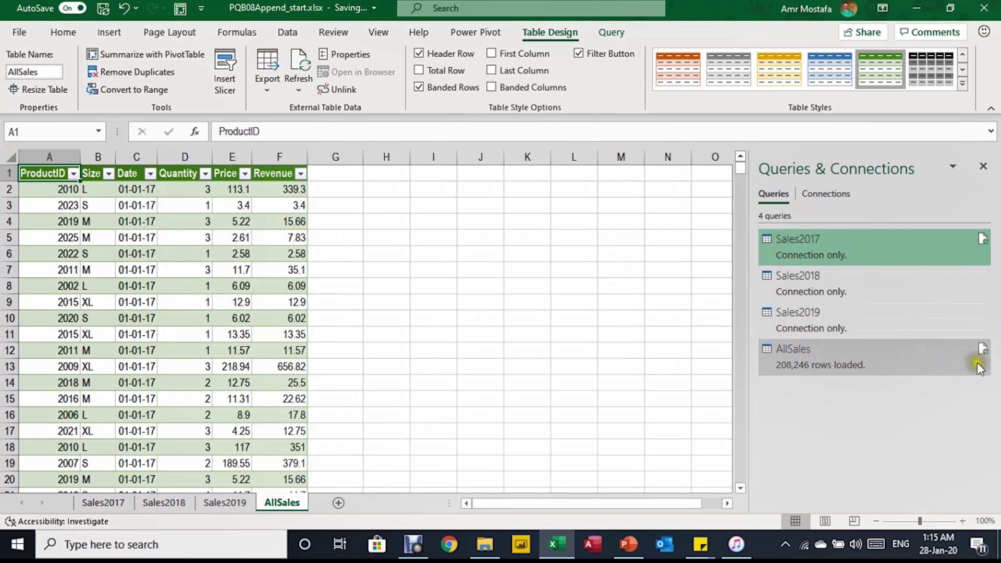
{"action": "mouse_move", "coordinate": [983, 355]}
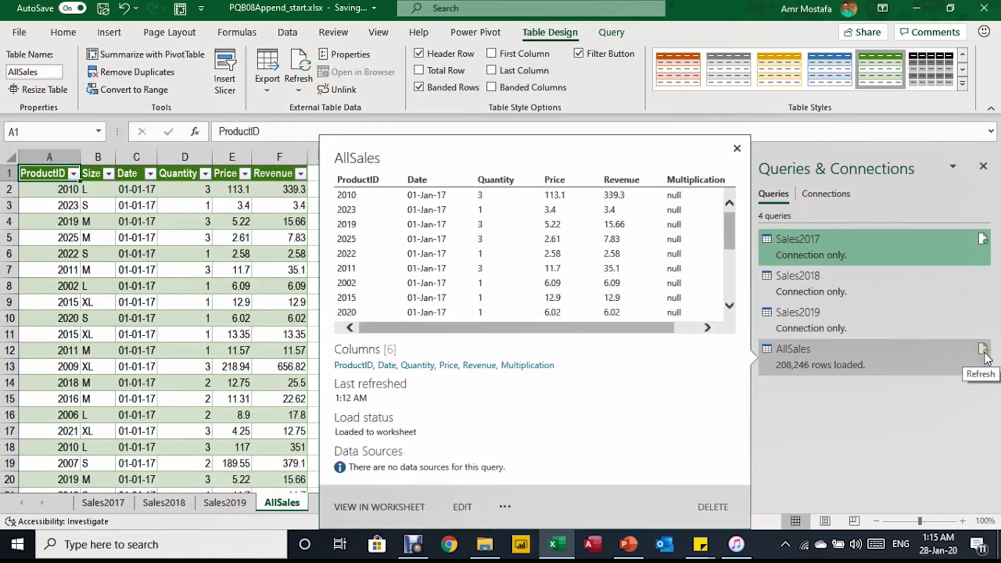
{"action": "left_click", "coordinate": [984, 352]}
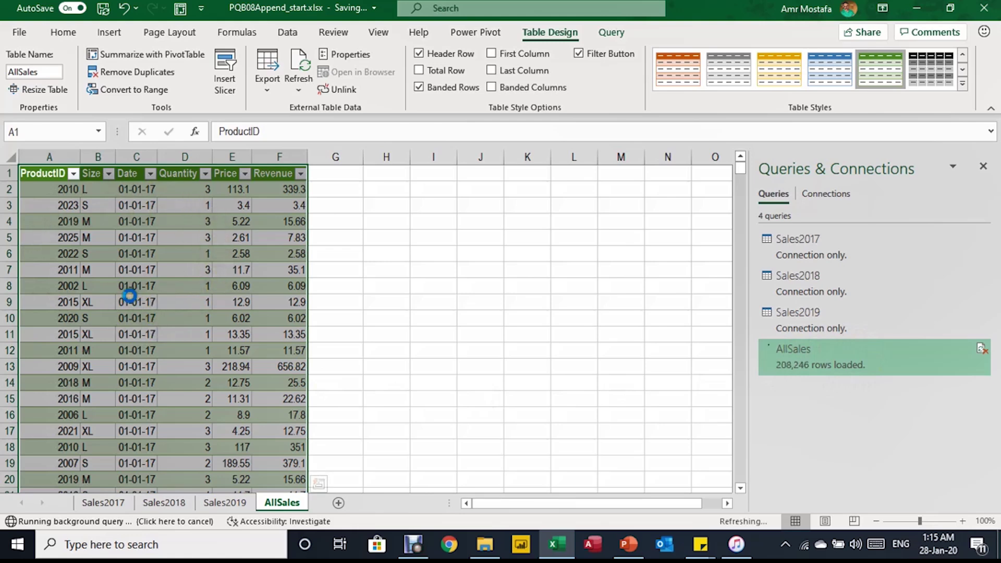
{"action": "left_click", "coordinate": [121, 286]}
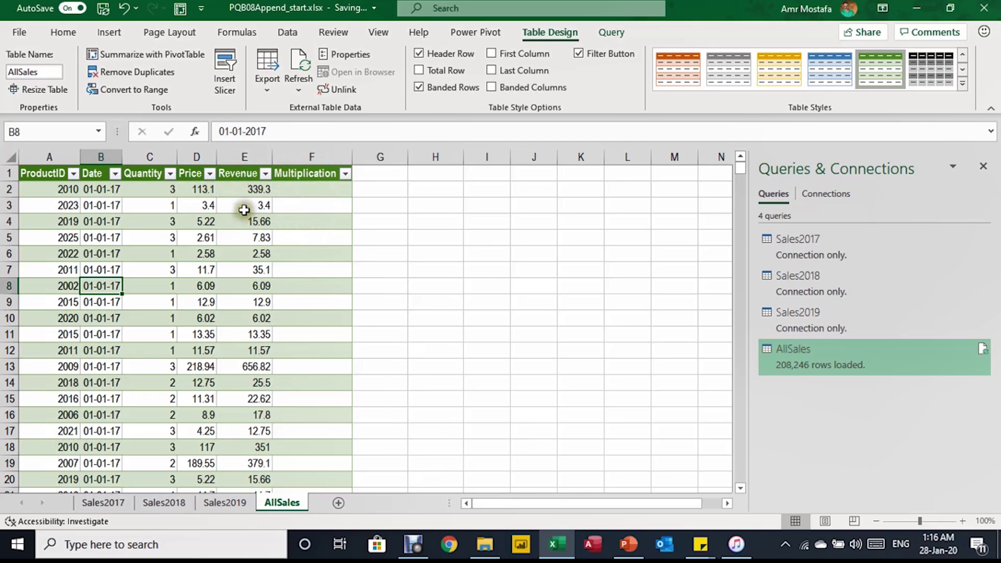
{"action": "left_click", "coordinate": [246, 190]}
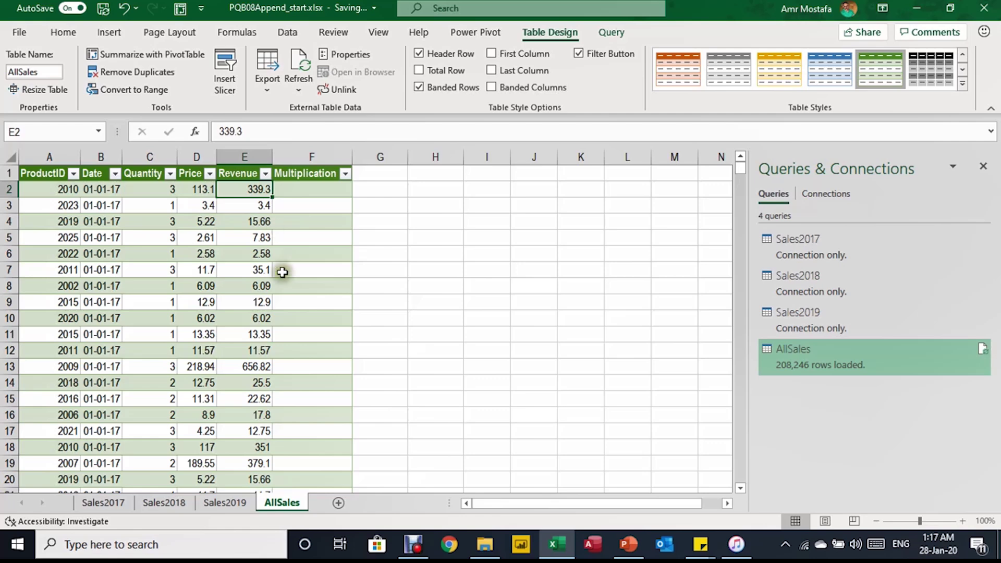
- Rename the Multiplication column of the Sales2018 query as Revenue, and close and load the query
{"action": "left_click", "coordinate": [862, 284]}
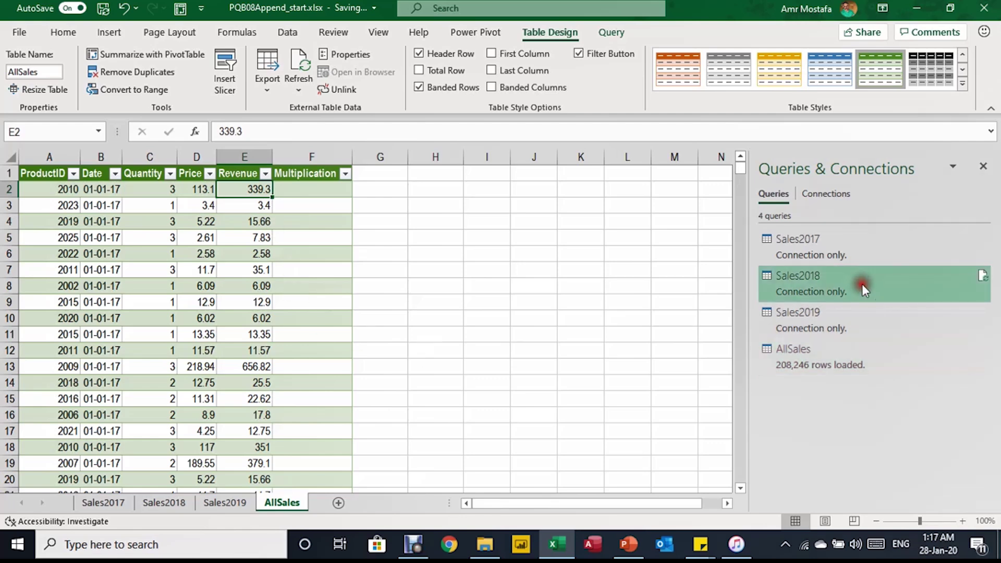
{"action": "double_click", "coordinate": [862, 285]}
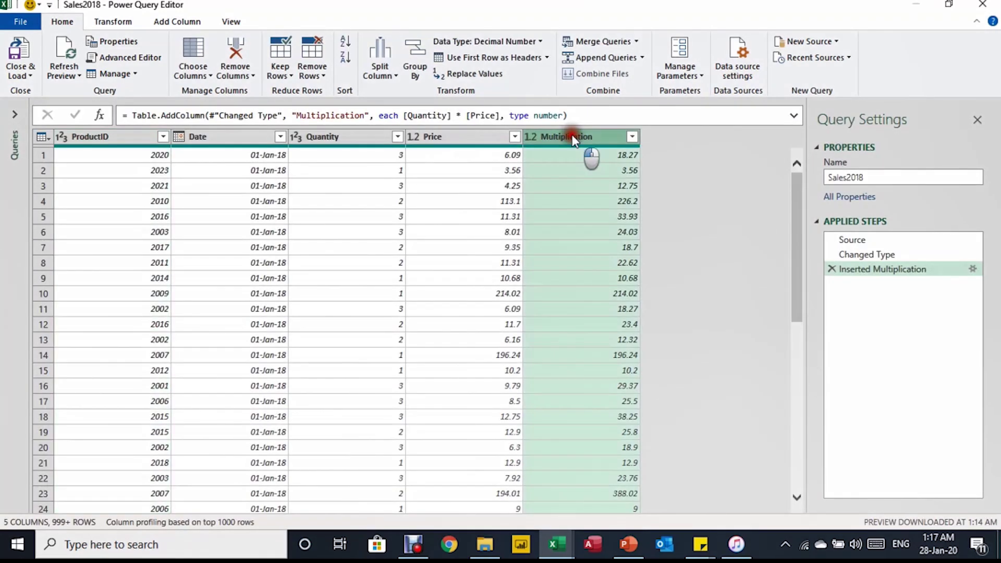
{"action": "double_click", "coordinate": [566, 137]}
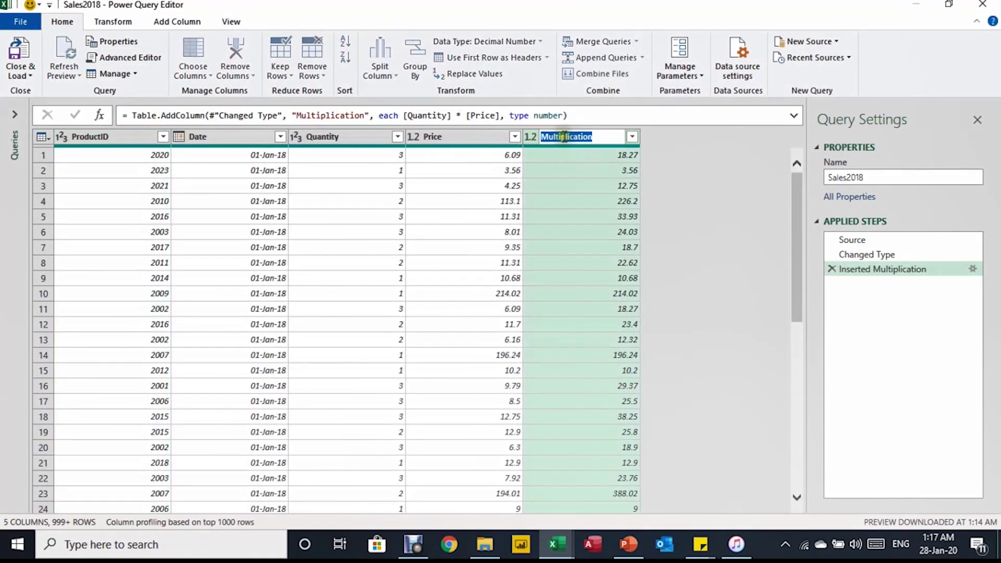
{"action": "type", "text": "Revenue"}
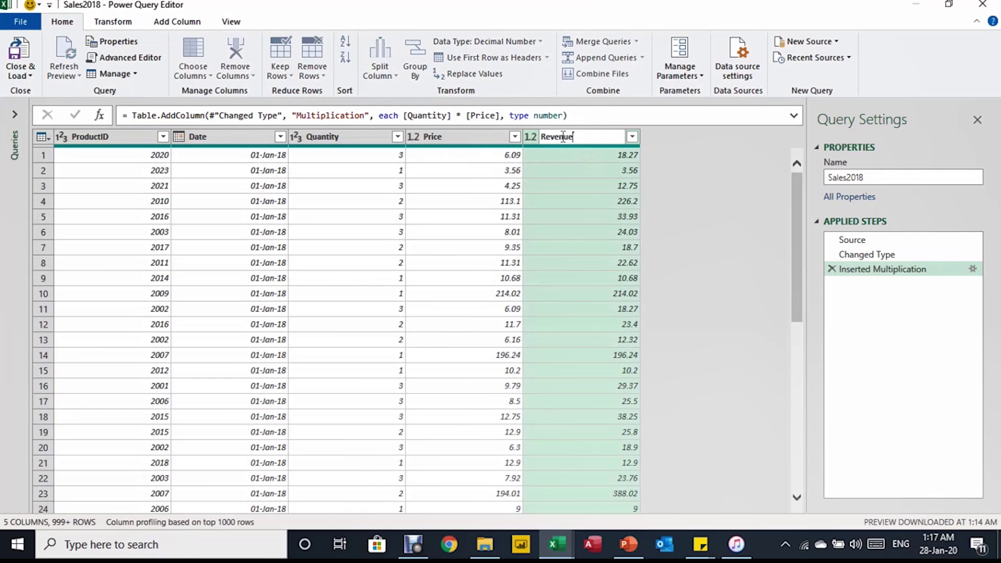
{"action": "key", "text": "Return"}
{"action": "left_click", "coordinate": [20, 75]}
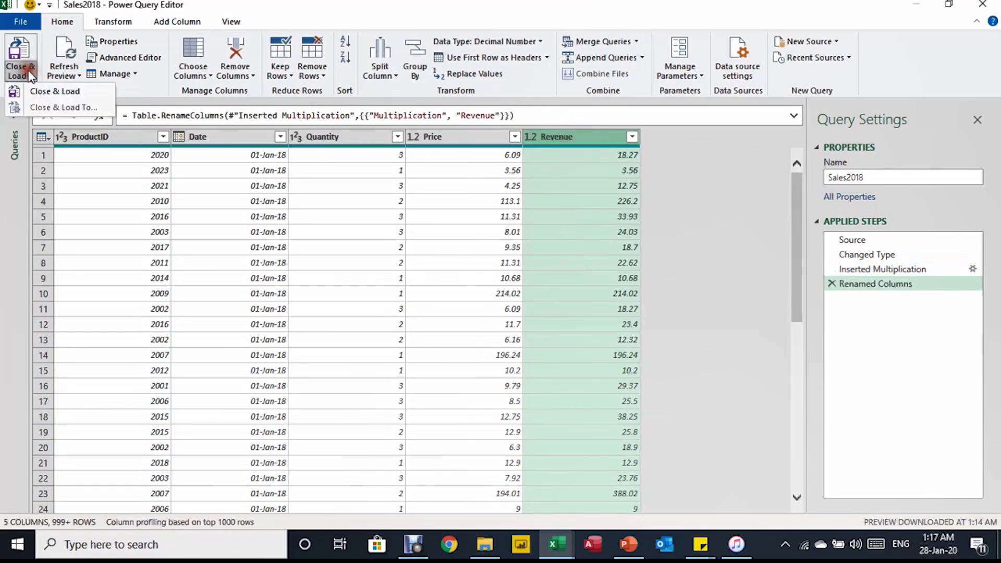
{"action": "left_click", "coordinate": [46, 93]}
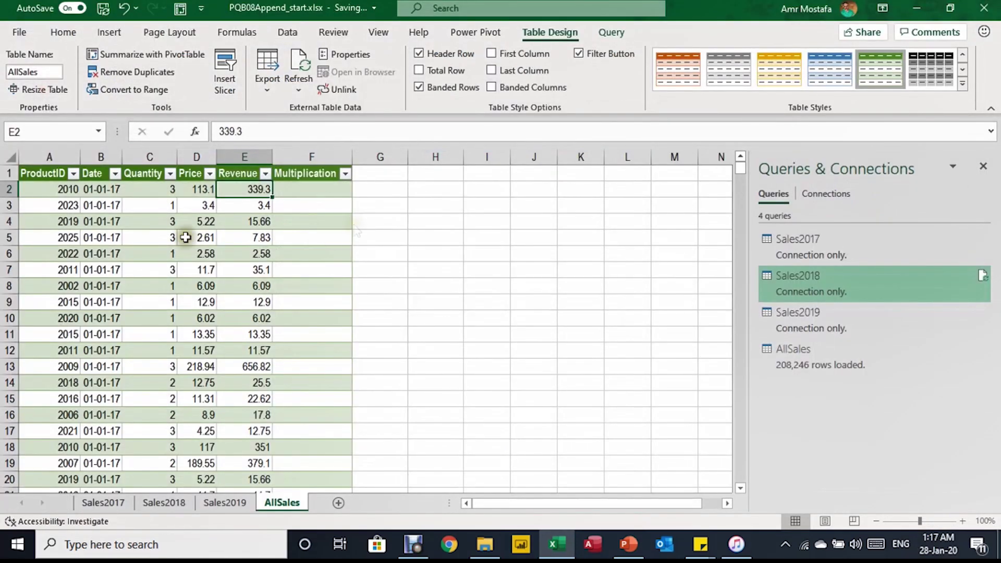
- Refresh the AllSales table on its worksheet to bring in the renamed Revenue column
{"action": "mouse_move", "coordinate": [872, 369]}
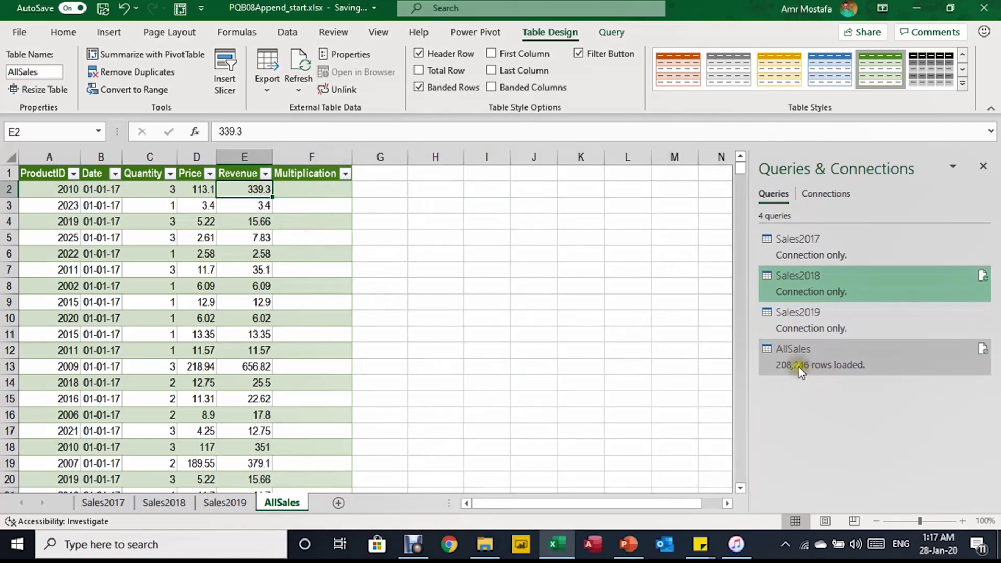
{"action": "left_click", "coordinate": [230, 265]}
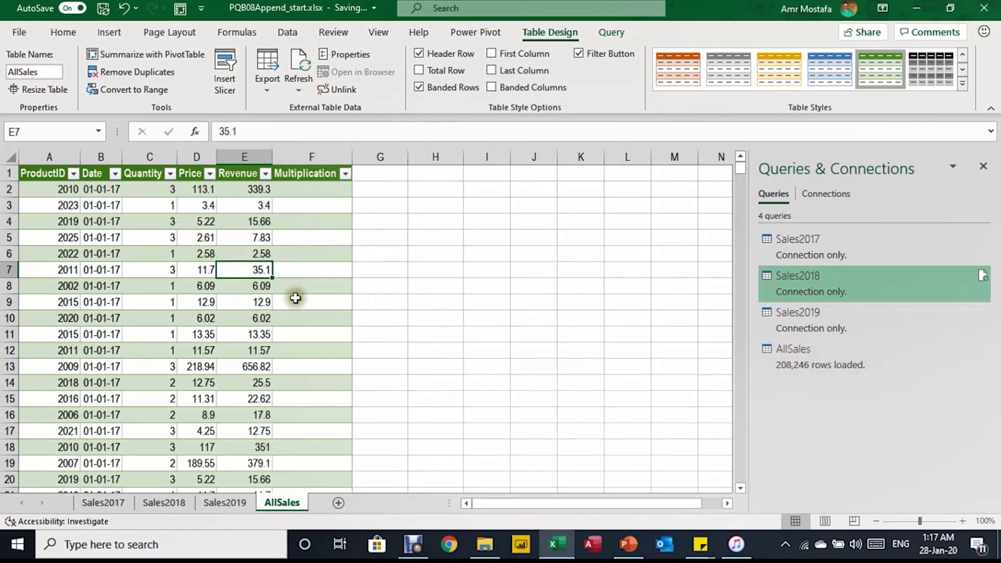
{"action": "right_click", "coordinate": [252, 273]}
{"action": "left_click", "coordinate": [306, 225]}
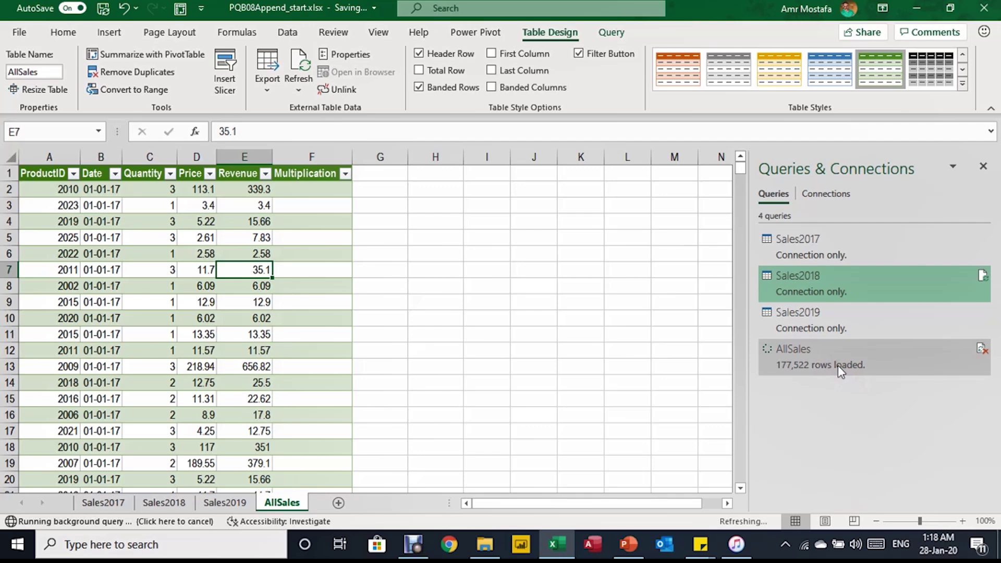
{"action": "left_click", "coordinate": [255, 209]}
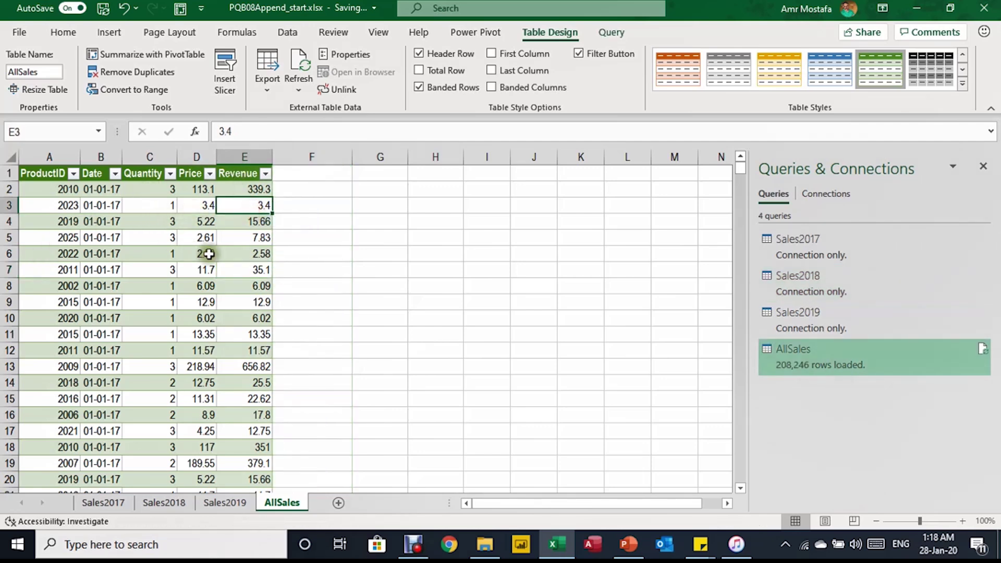
- Check the end of the Revenue column's filter list in the AllSales table for blanks, without applying a filter
{"action": "left_click", "coordinate": [266, 174]}
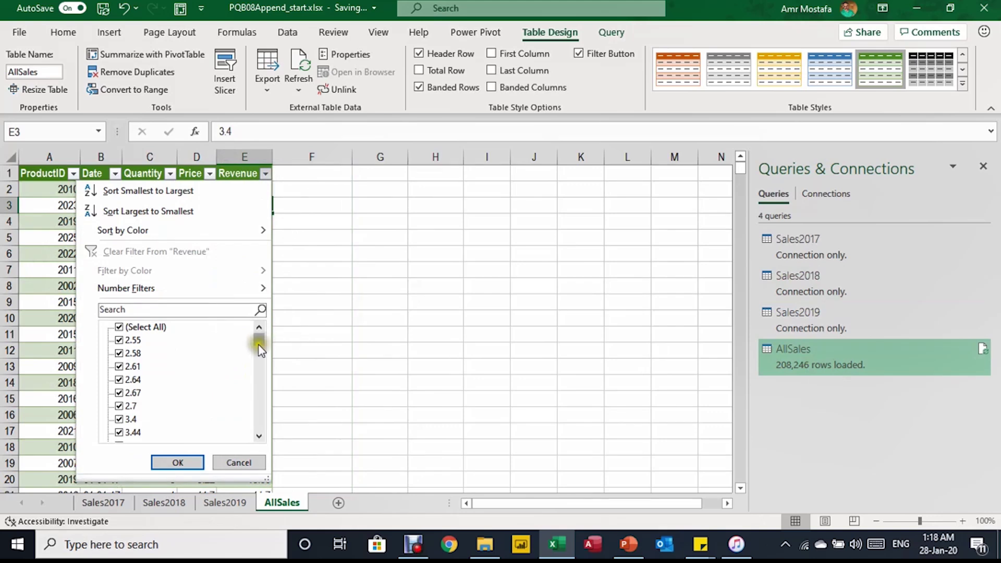
{"action": "left_click_drag", "start_coordinate": [261, 333], "coordinate": [286, 447]}
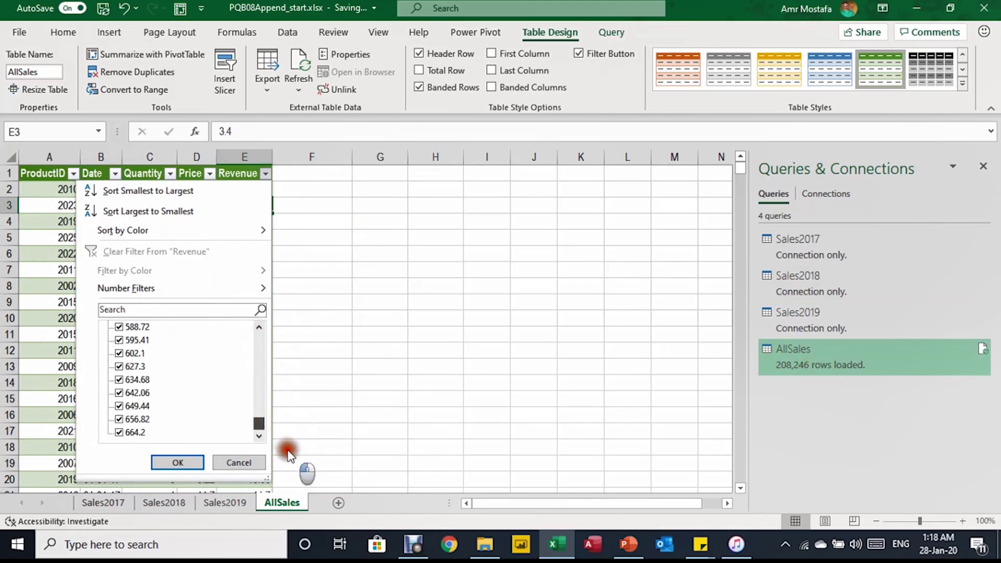
{"action": "left_click", "coordinate": [245, 461]}
{"action": "left_click", "coordinate": [164, 249]}
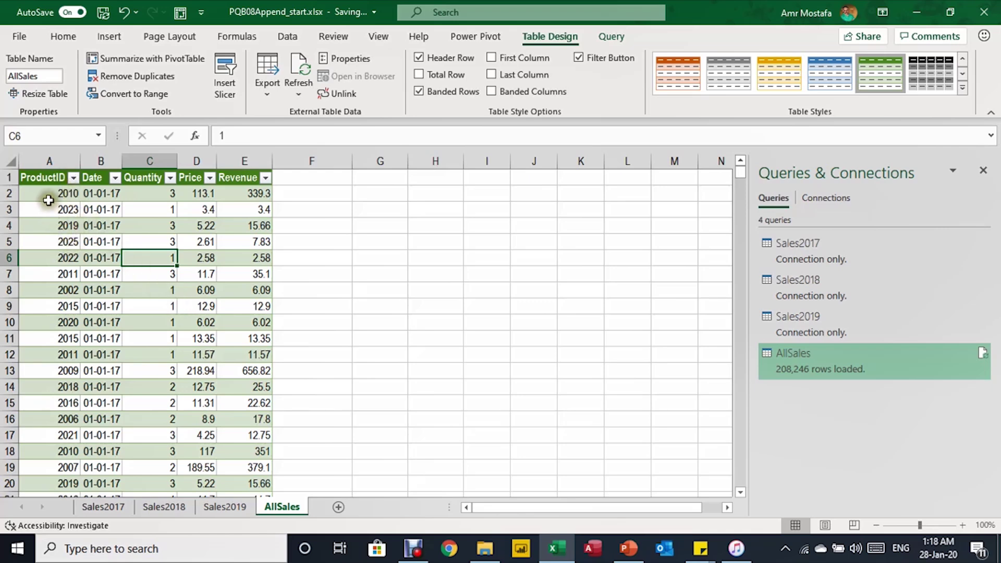
{"action": "left_click", "coordinate": [44, 195]}
{"action": "left_click", "coordinate": [53, 239]}
{"action": "left_click_drag", "start_coordinate": [54, 235], "coordinate": [66, 309]}
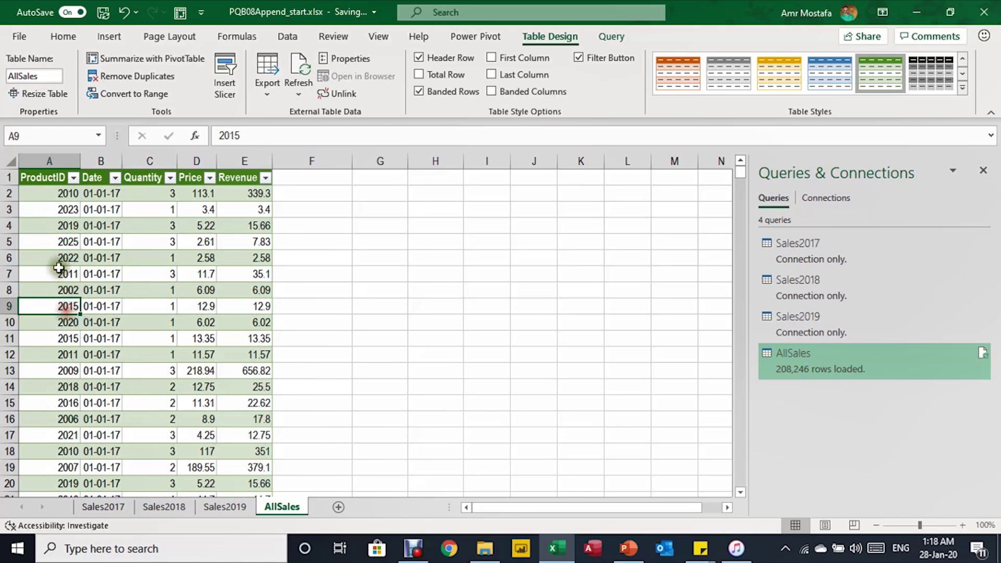
{"action": "left_click", "coordinate": [49, 225]}
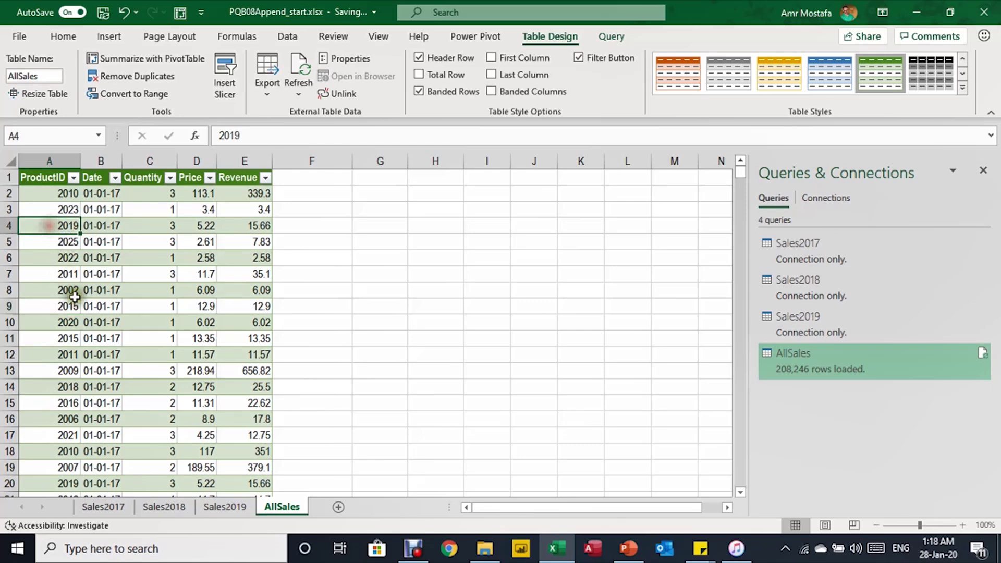